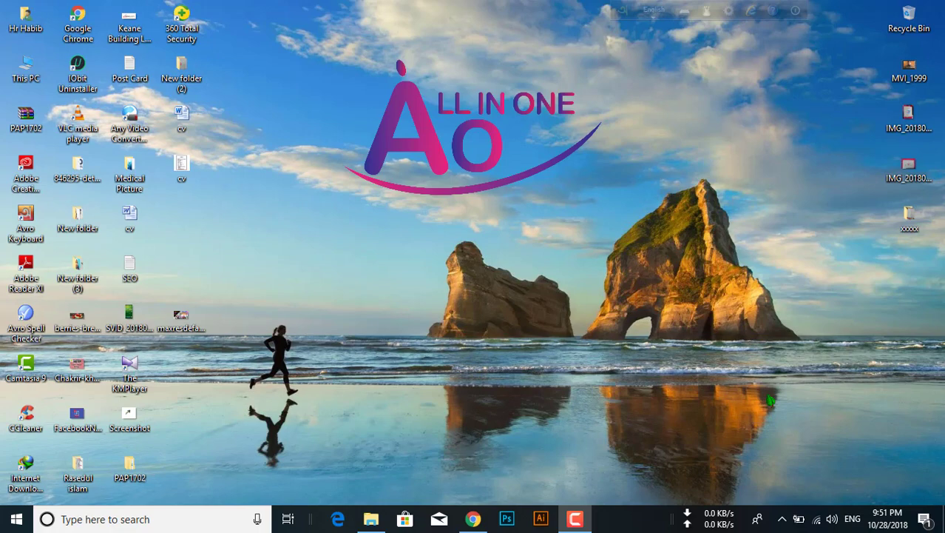
{"action": "right_click", "coordinate": [486, 98]}
{"action": "left_click", "coordinate": [518, 139]}
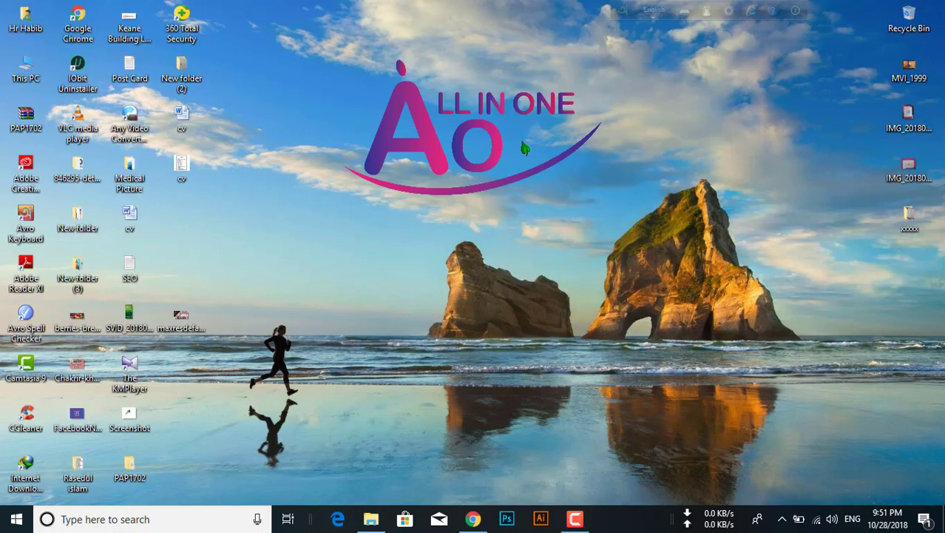
{"action": "right_click", "coordinate": [523, 148]}
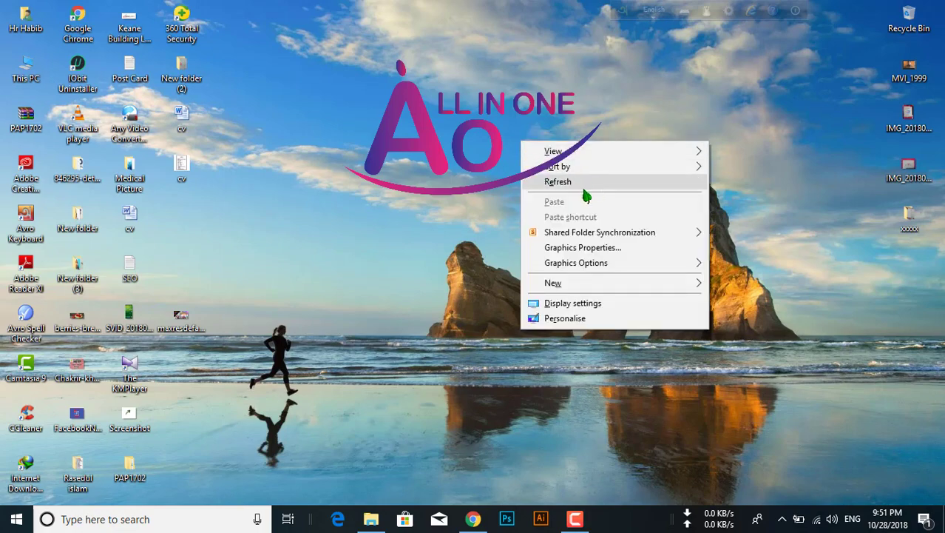
{"action": "left_click", "coordinate": [584, 181]}
{"action": "right_click", "coordinate": [459, 113]}
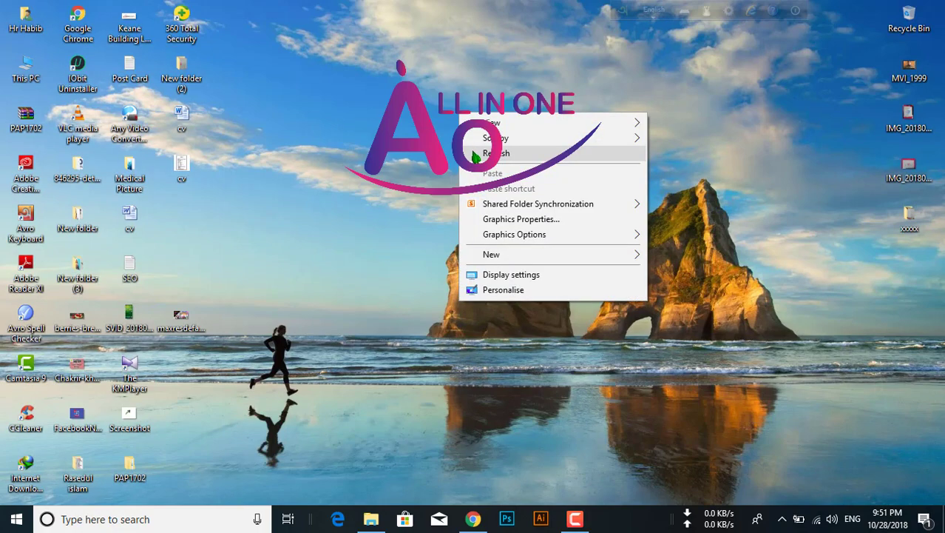
{"action": "left_click", "coordinate": [477, 156]}
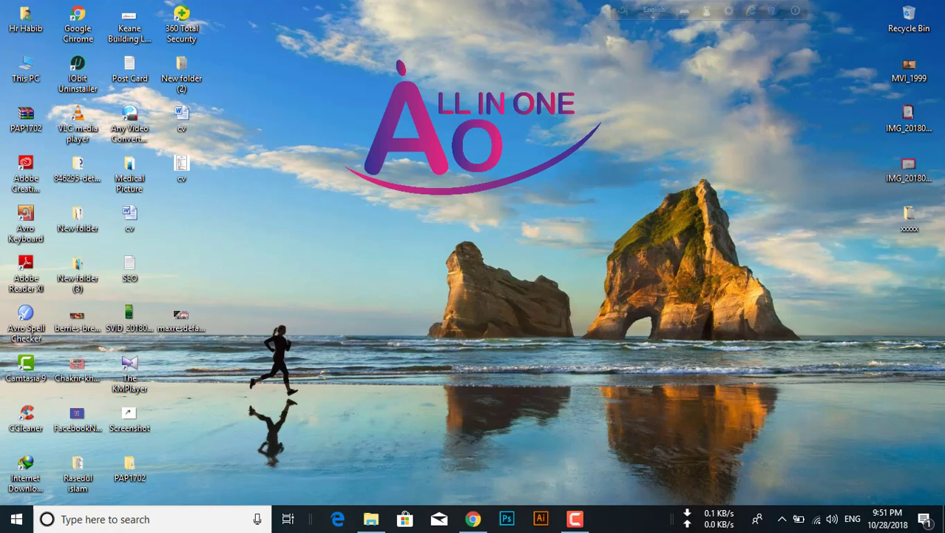
{"action": "right_click", "coordinate": [427, 126]}
{"action": "left_click", "coordinate": [465, 171]}
{"action": "right_click", "coordinate": [448, 92]}
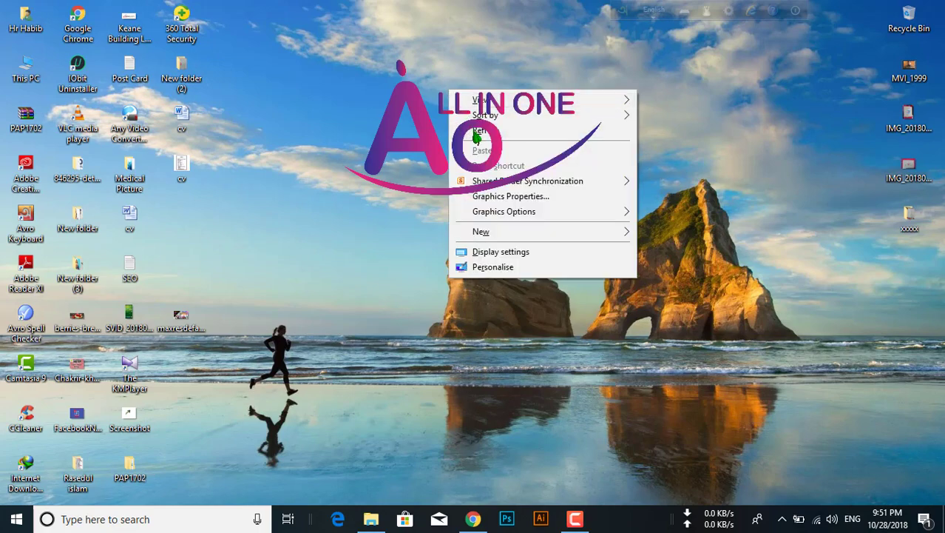
{"action": "left_click", "coordinate": [475, 136]}
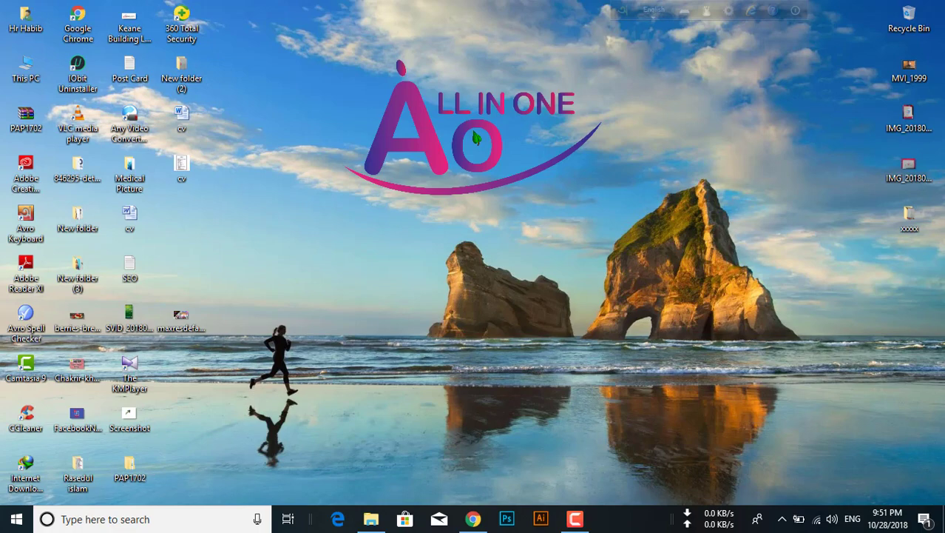
{"action": "right_click", "coordinate": [453, 100]}
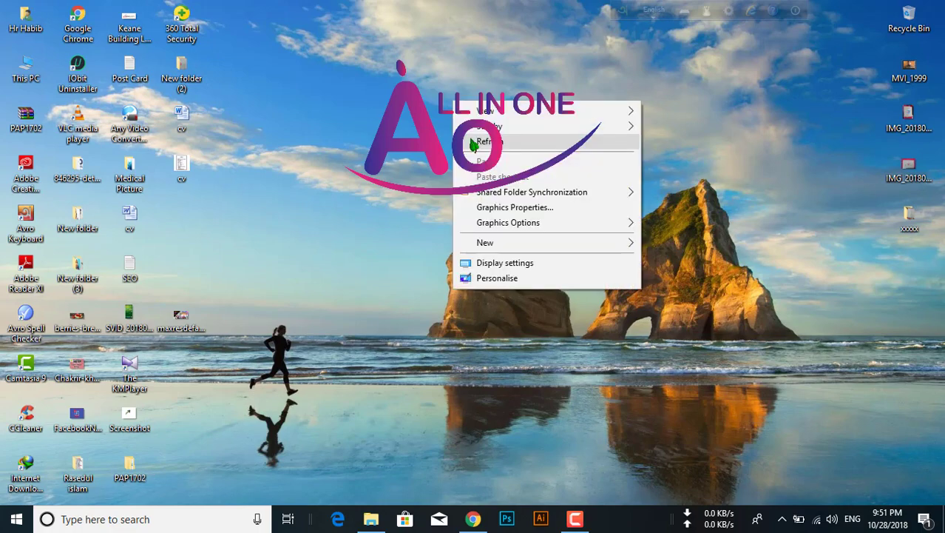
{"action": "left_click", "coordinate": [474, 137]}
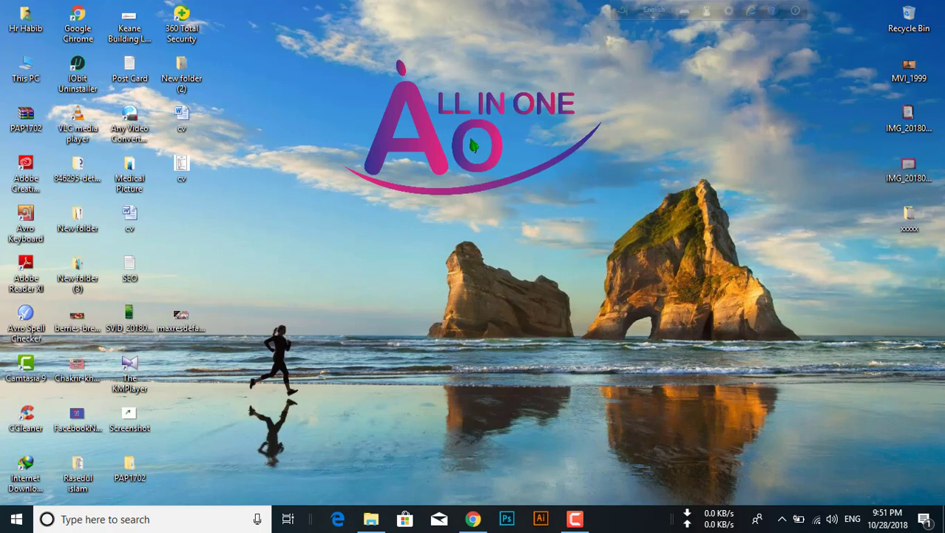
{"action": "right_click", "coordinate": [426, 95]}
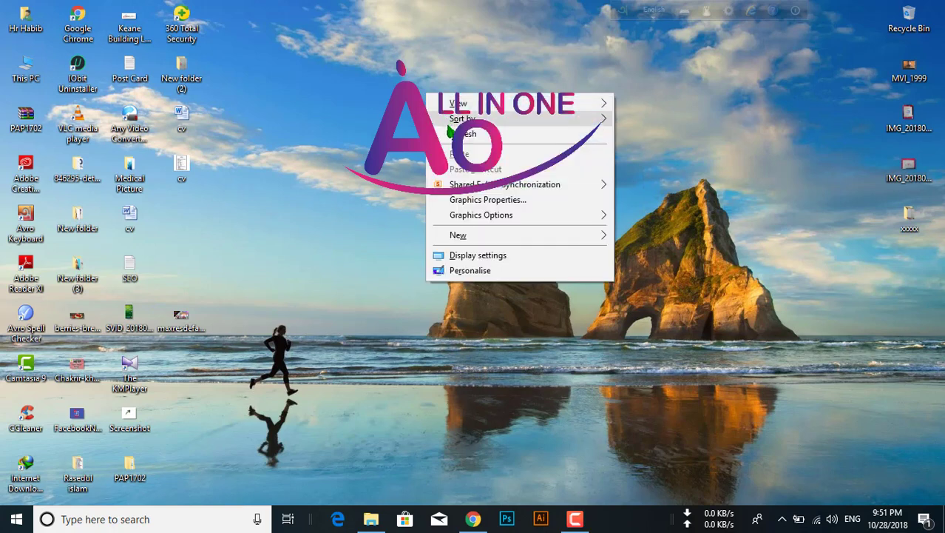
{"action": "mouse_move", "coordinate": [462, 118]}
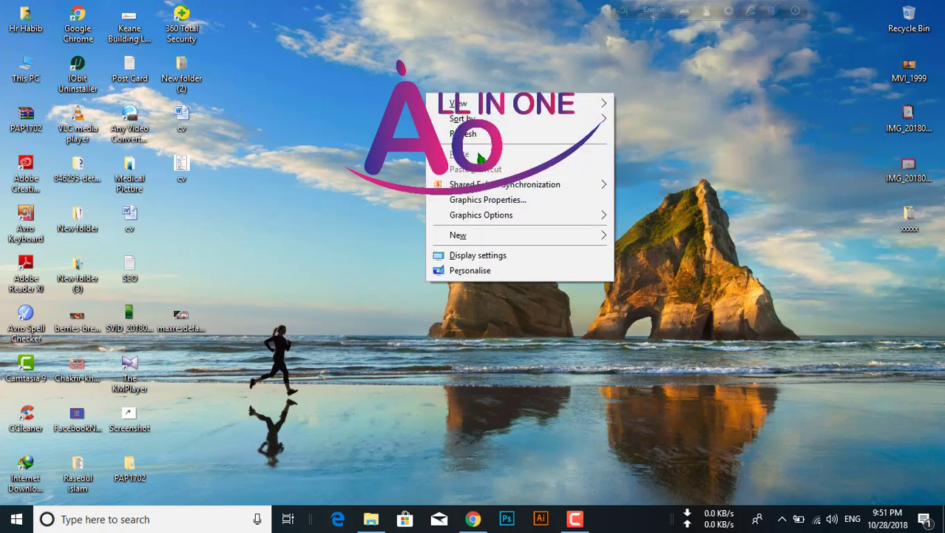
{"action": "left_click", "coordinate": [466, 134]}
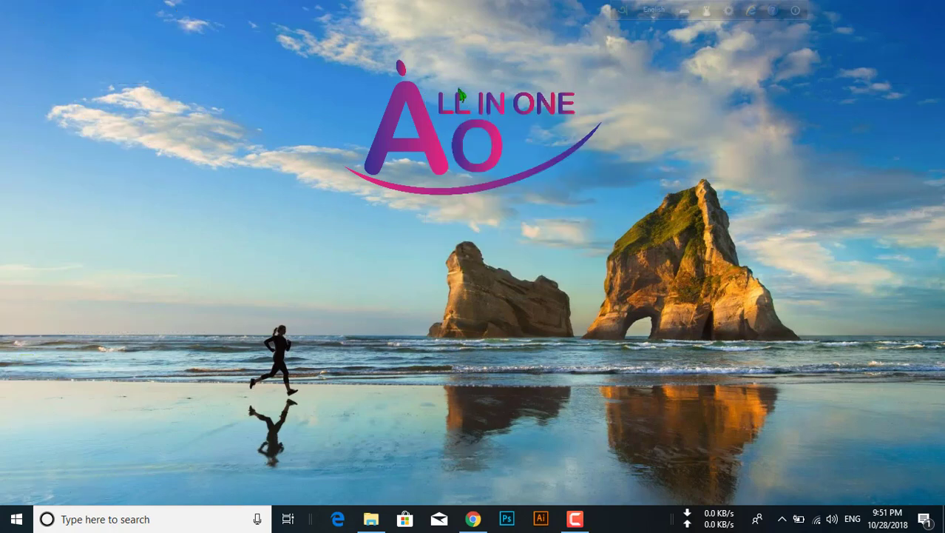
{"action": "right_click", "coordinate": [459, 89]}
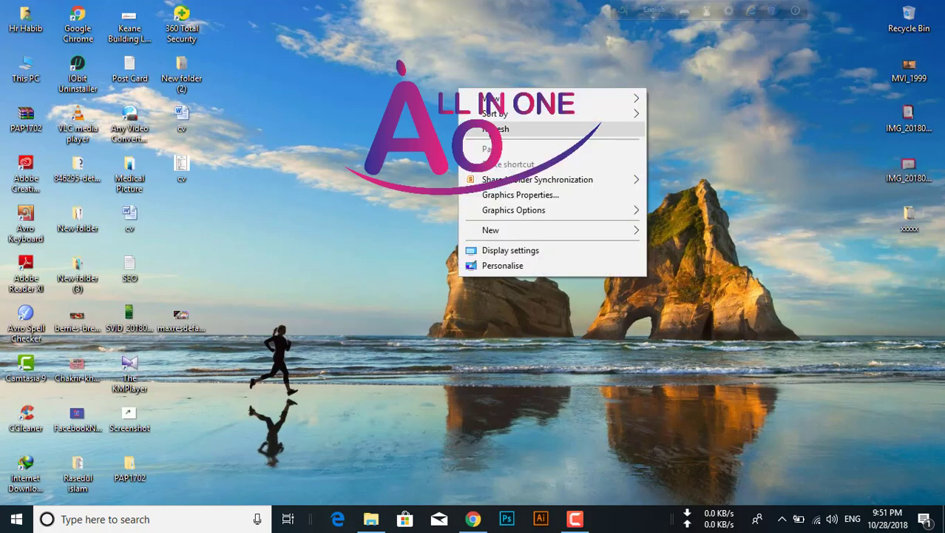
{"action": "left_click", "coordinate": [466, 131]}
{"action": "right_click", "coordinate": [450, 93]}
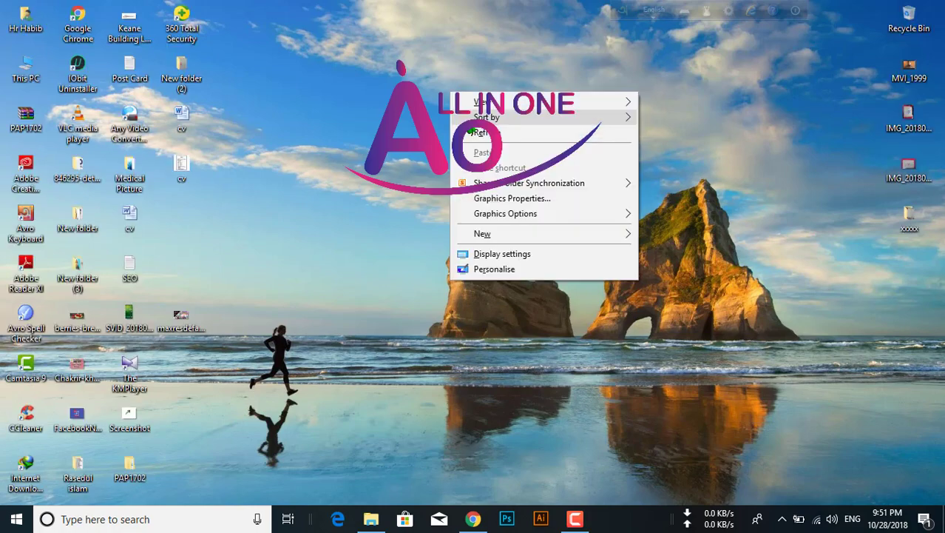
{"action": "left_click", "coordinate": [477, 136]}
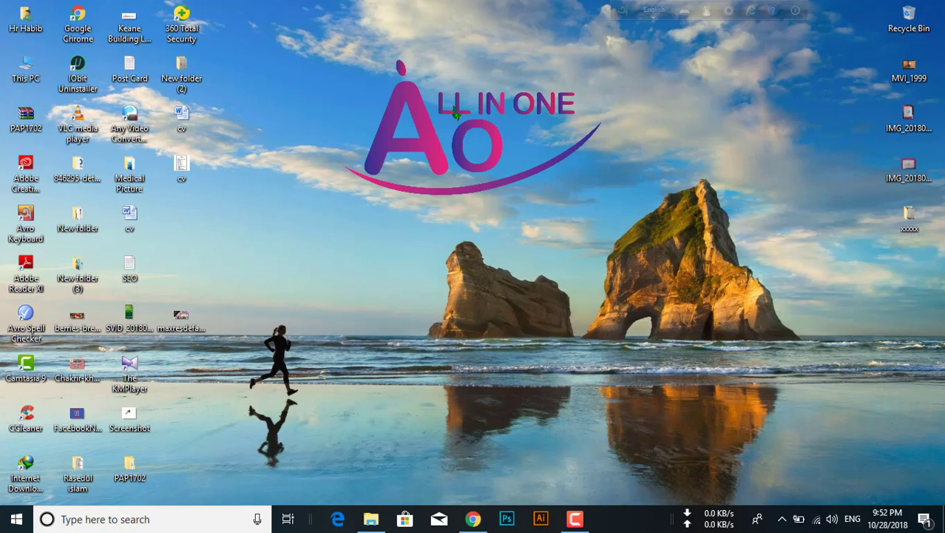
{"action": "right_click", "coordinate": [456, 80]}
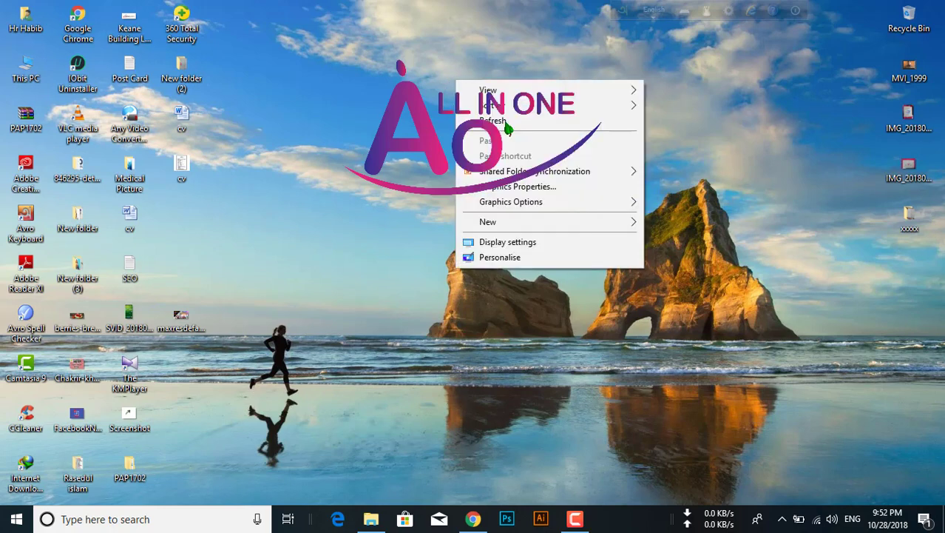
{"action": "left_click", "coordinate": [508, 130]}
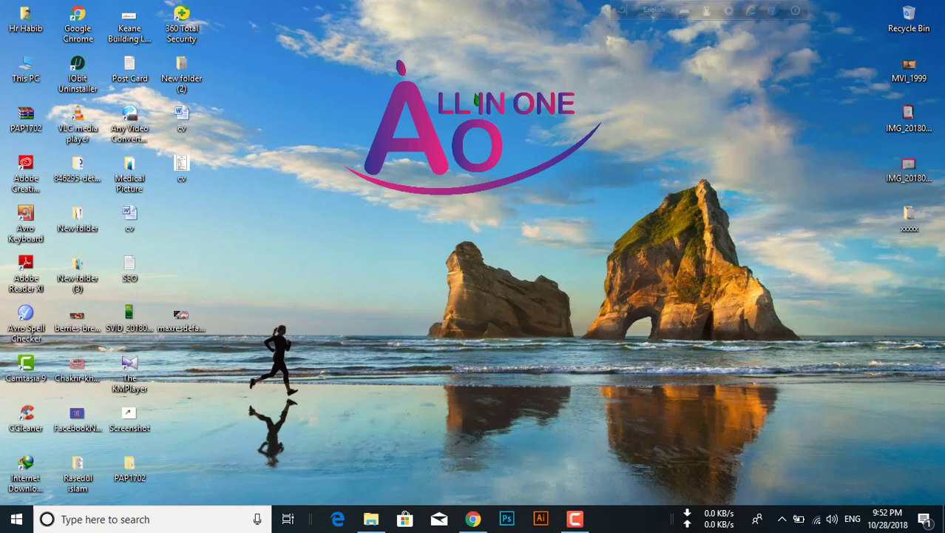
{"action": "right_click", "coordinate": [452, 66]}
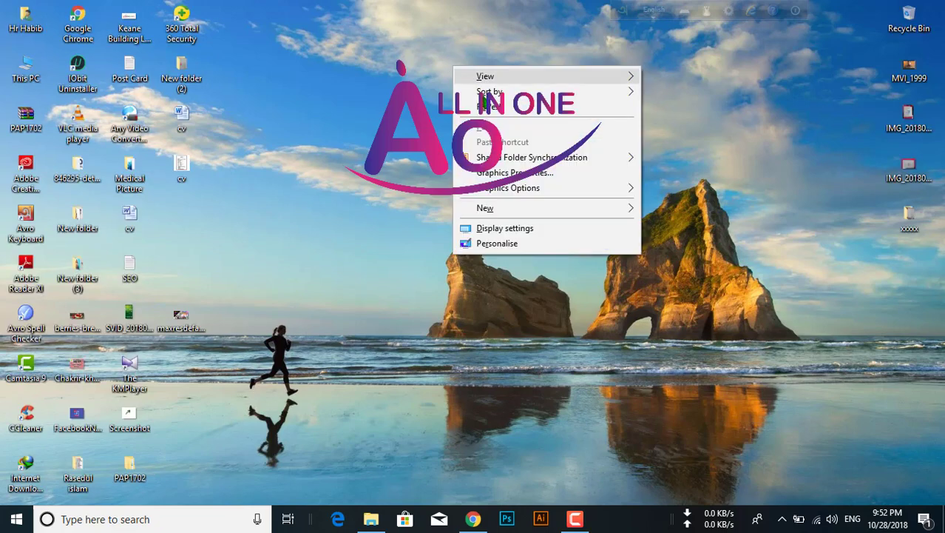
{"action": "left_click", "coordinate": [486, 108]}
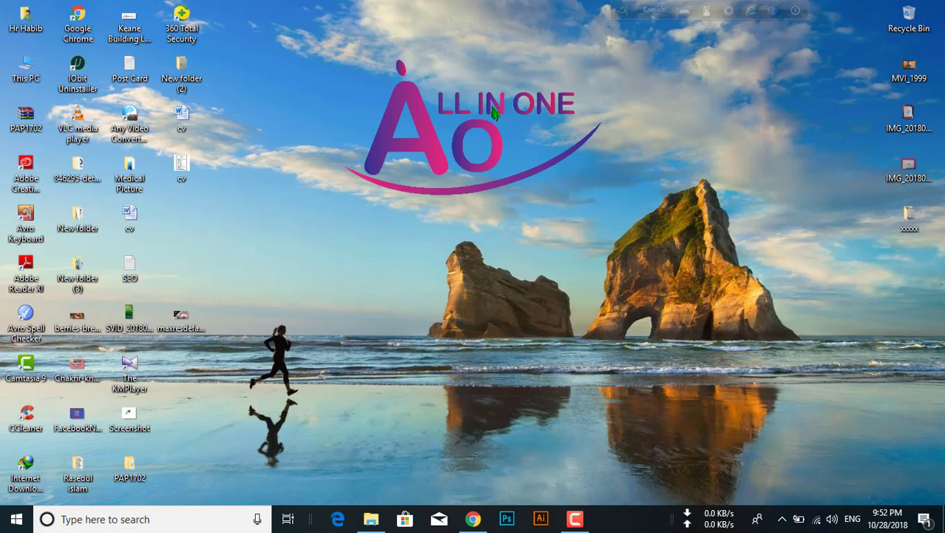
{"action": "right_click", "coordinate": [494, 109]}
{"action": "left_click", "coordinate": [538, 148]}
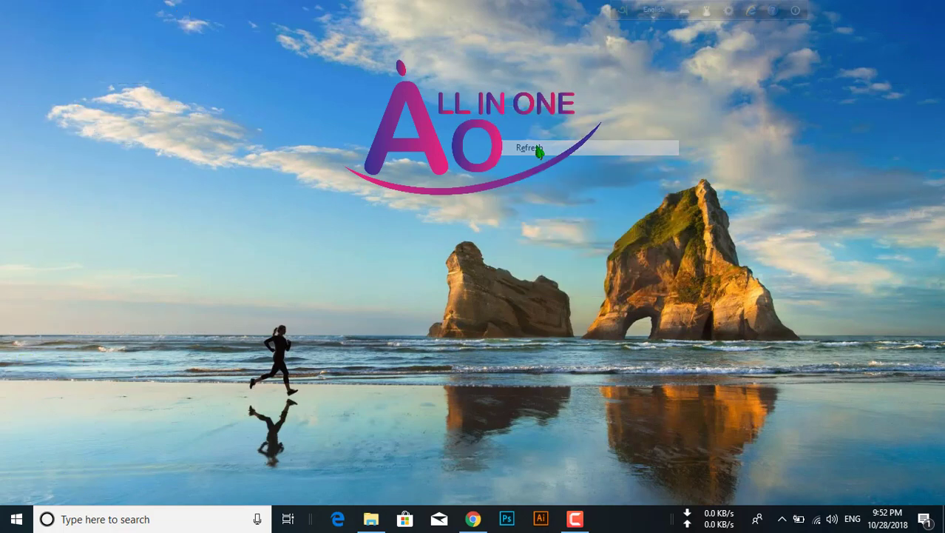
{"action": "right_click", "coordinate": [498, 84]}
{"action": "left_click", "coordinate": [545, 124]}
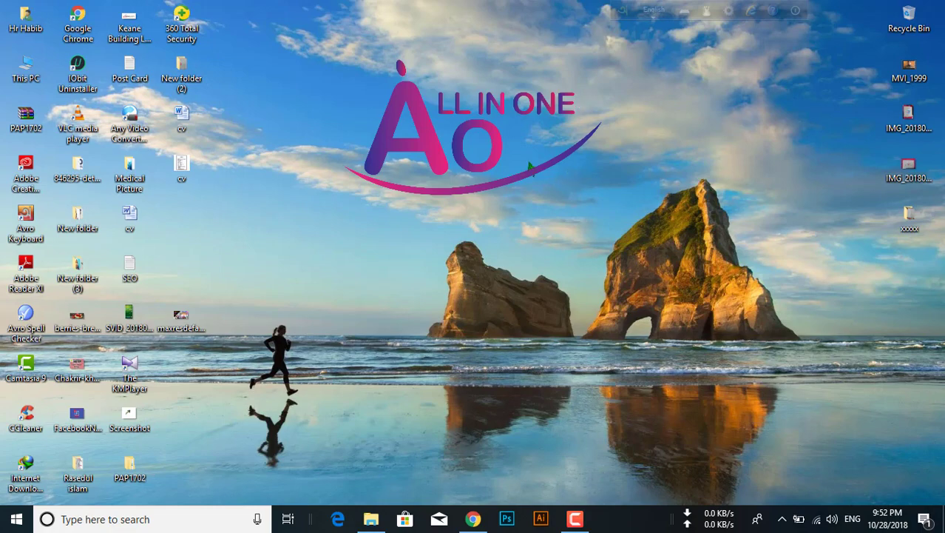
{"action": "right_click", "coordinate": [517, 129]}
{"action": "left_click", "coordinate": [549, 170]}
{"action": "right_click", "coordinate": [539, 122]}
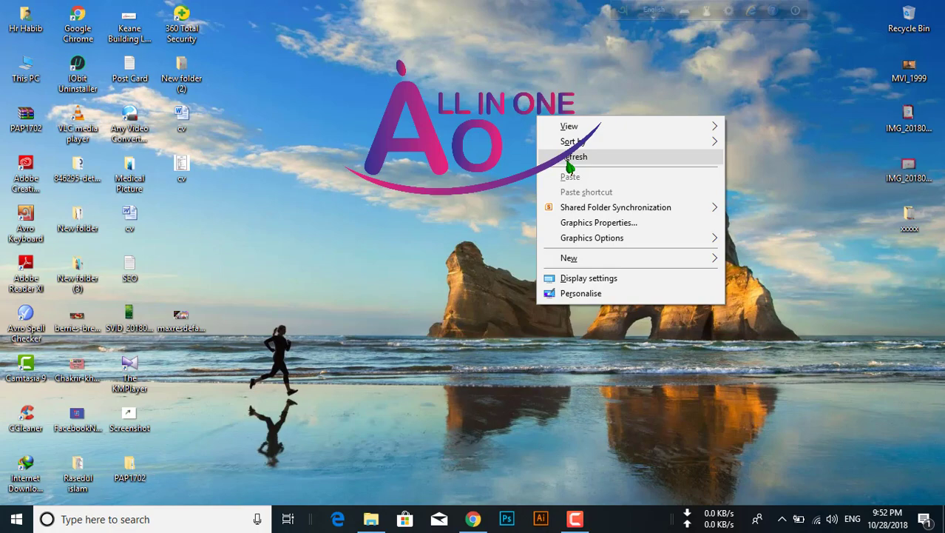
{"action": "left_click", "coordinate": [570, 158]}
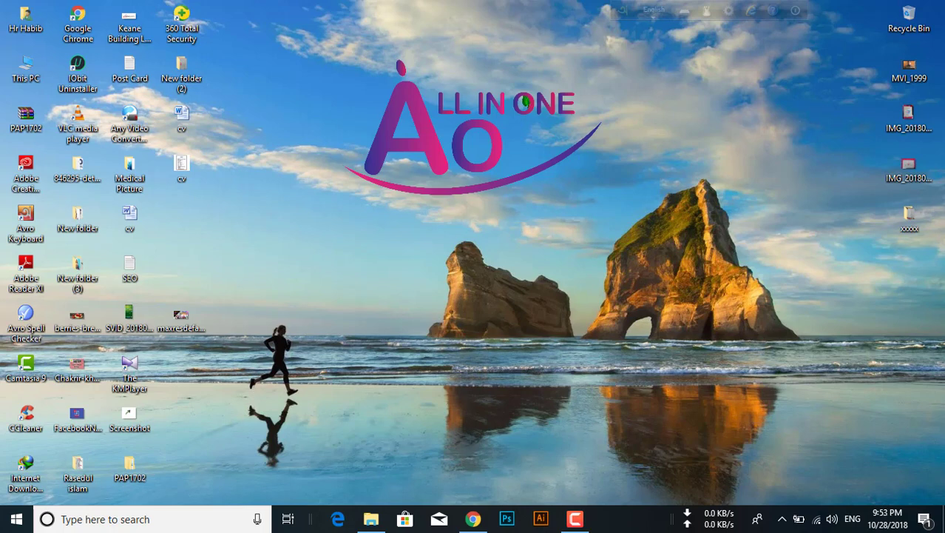
{"action": "right_click", "coordinate": [524, 102]}
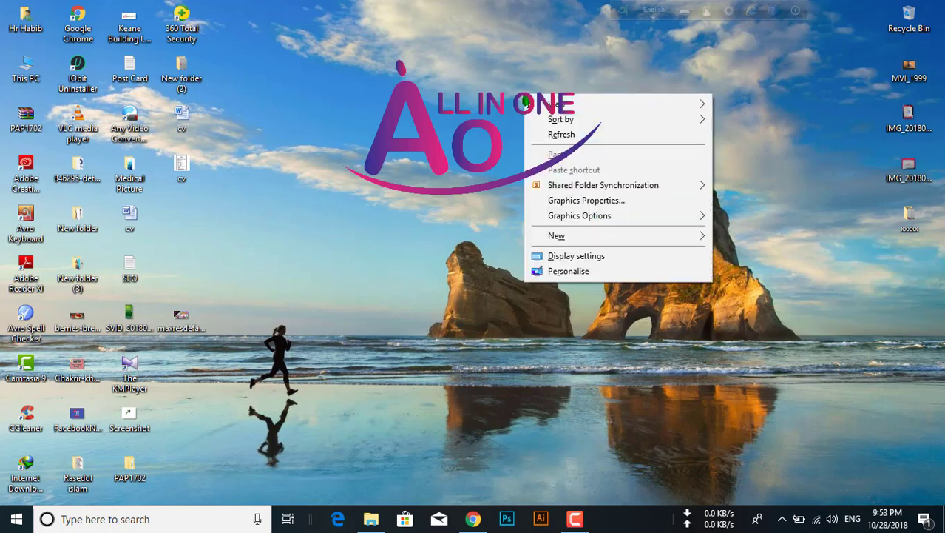
{"action": "left_click", "coordinate": [566, 137]}
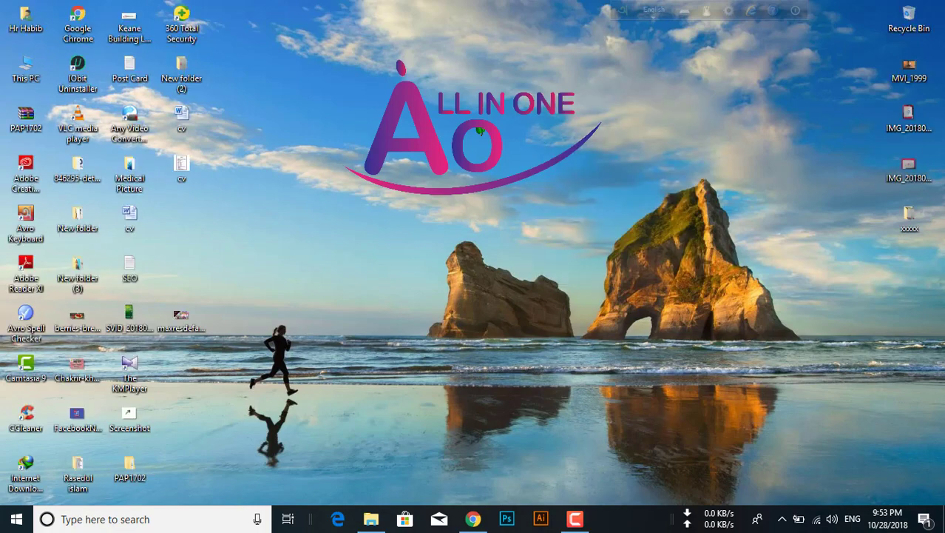
{"action": "right_click", "coordinate": [476, 123]}
{"action": "left_click", "coordinate": [525, 163]}
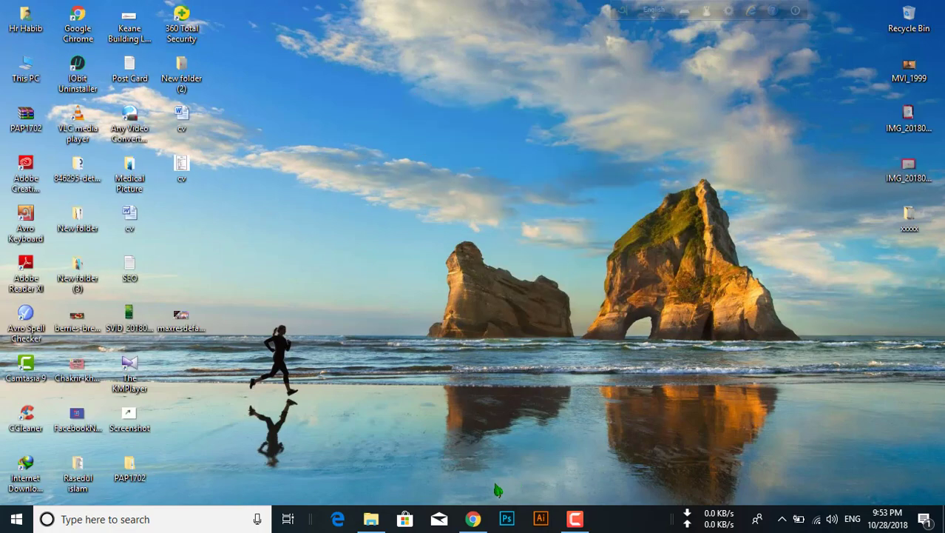
Switch to Chrome, search Google for ali2bd in a new tab, and open the ali2bd.com site
{"action": "left_click", "coordinate": [472, 519]}
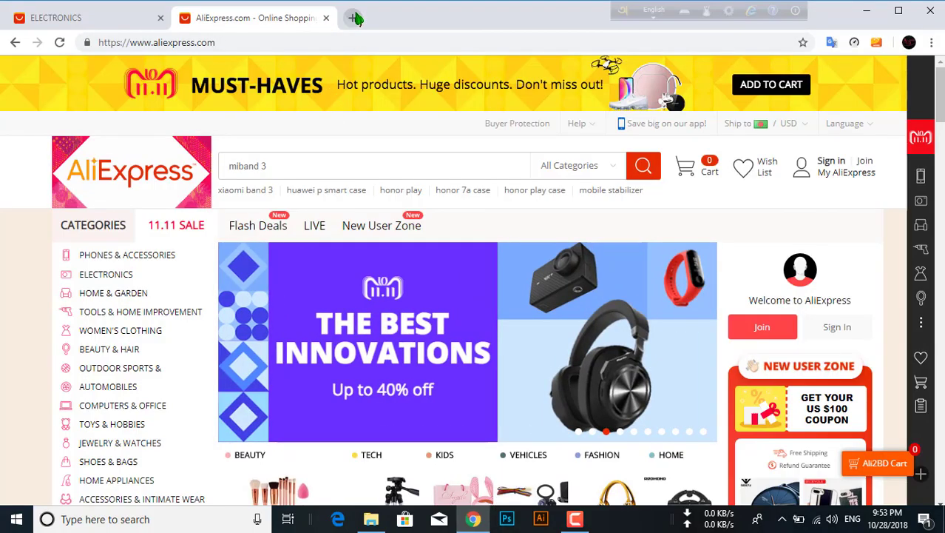
{"action": "left_click", "coordinate": [354, 18]}
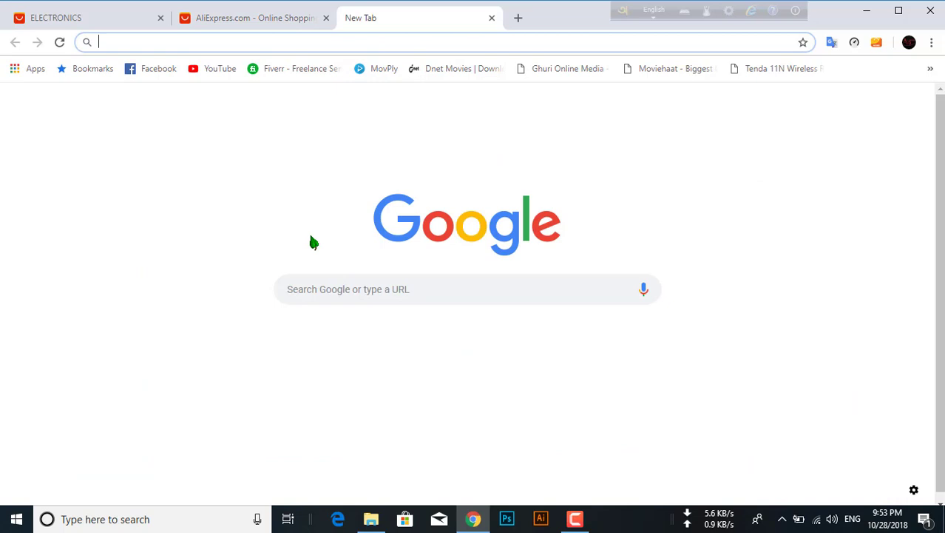
{"action": "left_click", "coordinate": [358, 287]}
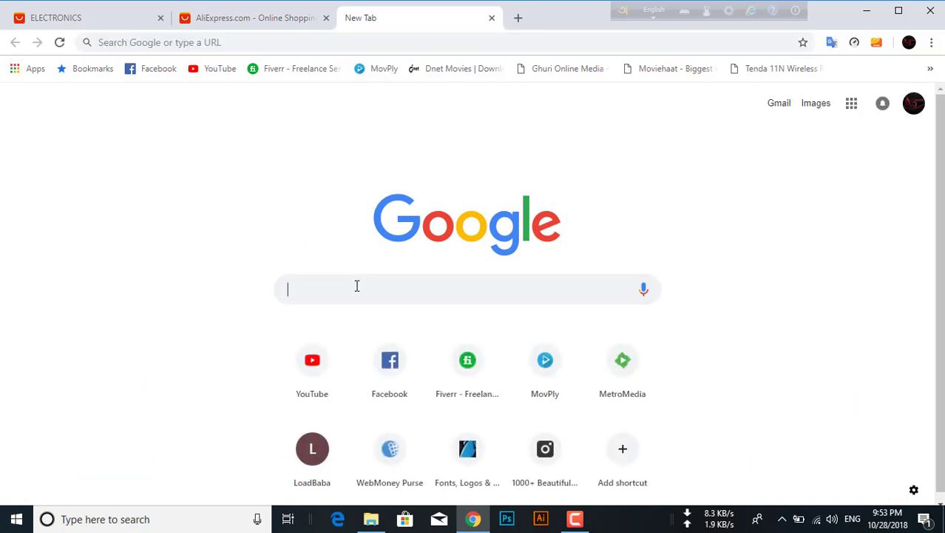
{"action": "type", "text": "ali"}
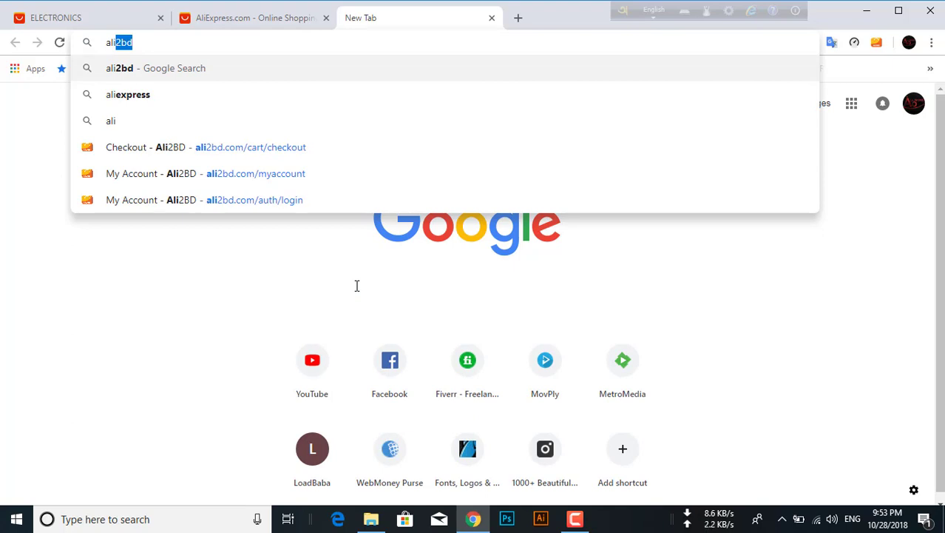
{"action": "key", "text": "Return"}
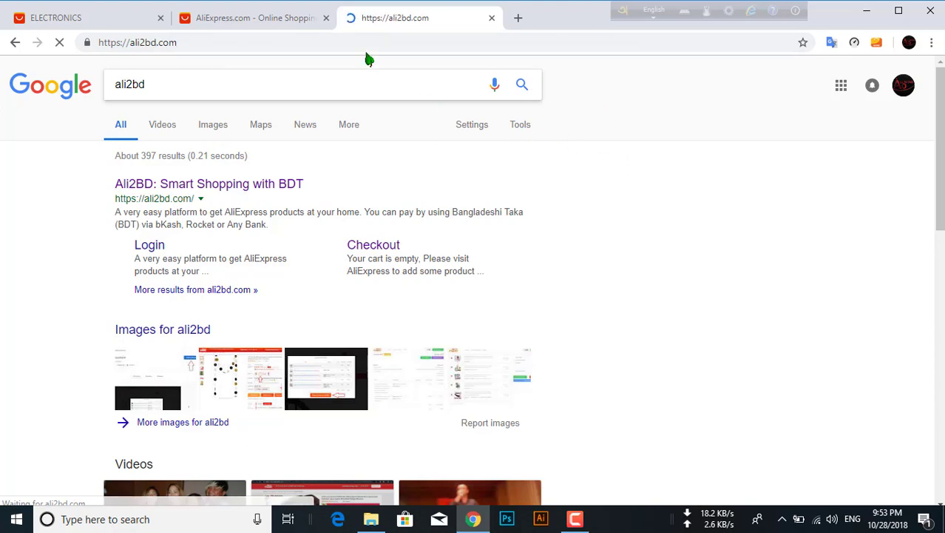
{"action": "left_click", "coordinate": [299, 17]}
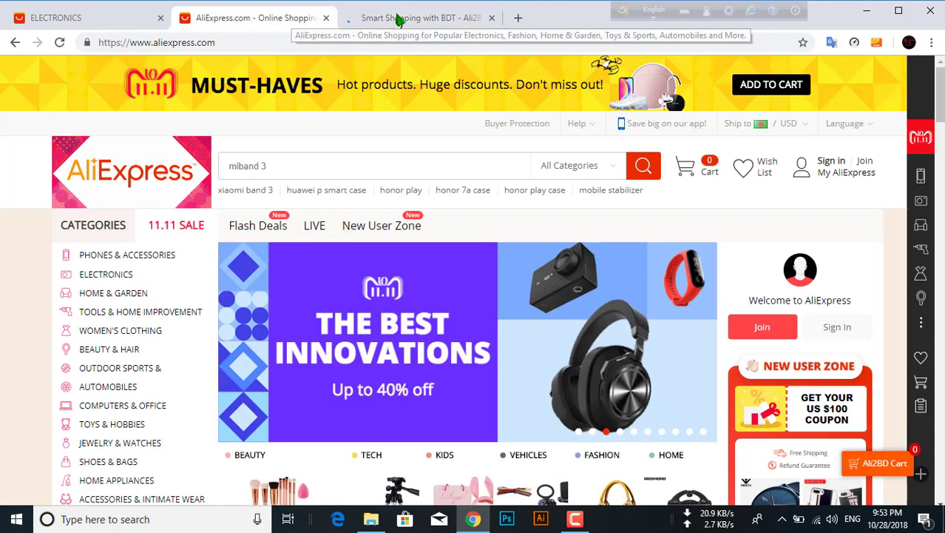
{"action": "left_click", "coordinate": [398, 18]}
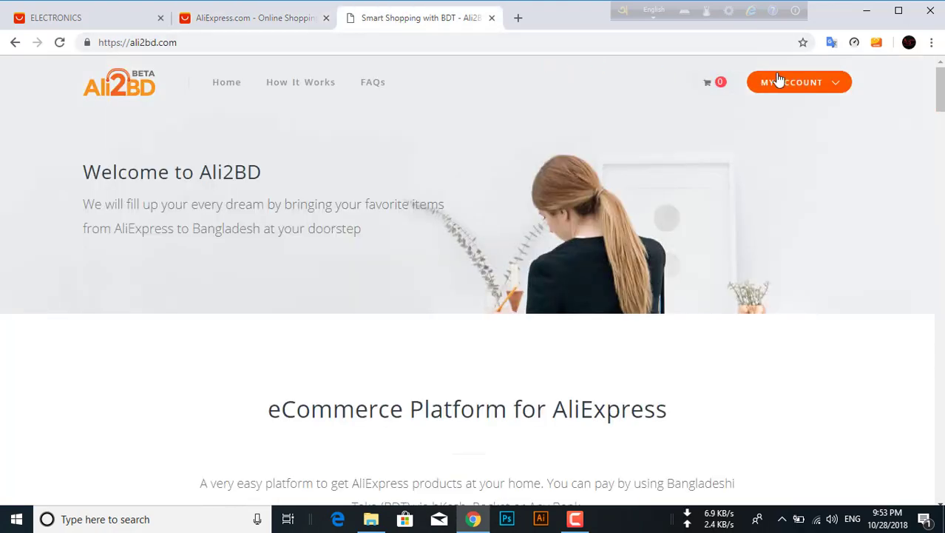
Log out of the current Ali2BD account and open the registration form for a new account
{"action": "left_click", "coordinate": [827, 83]}
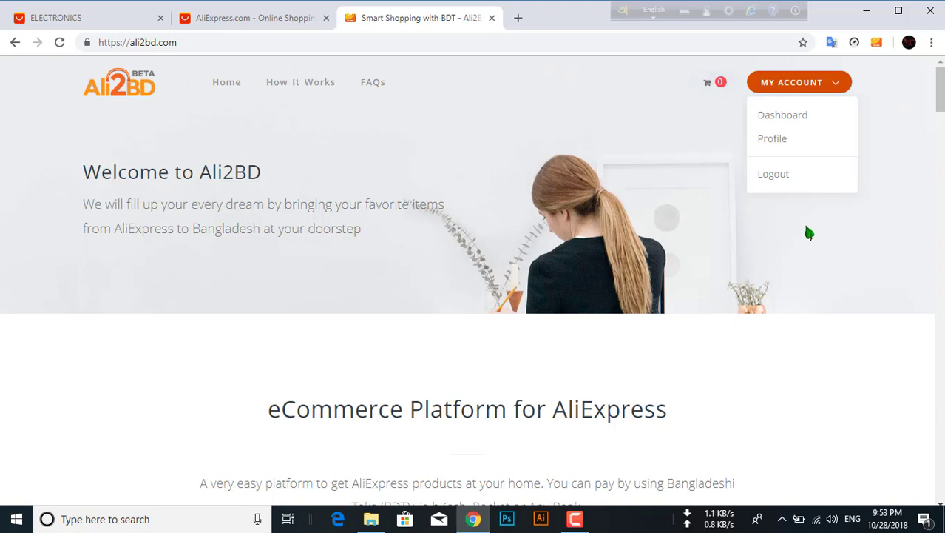
{"action": "left_click", "coordinate": [774, 184]}
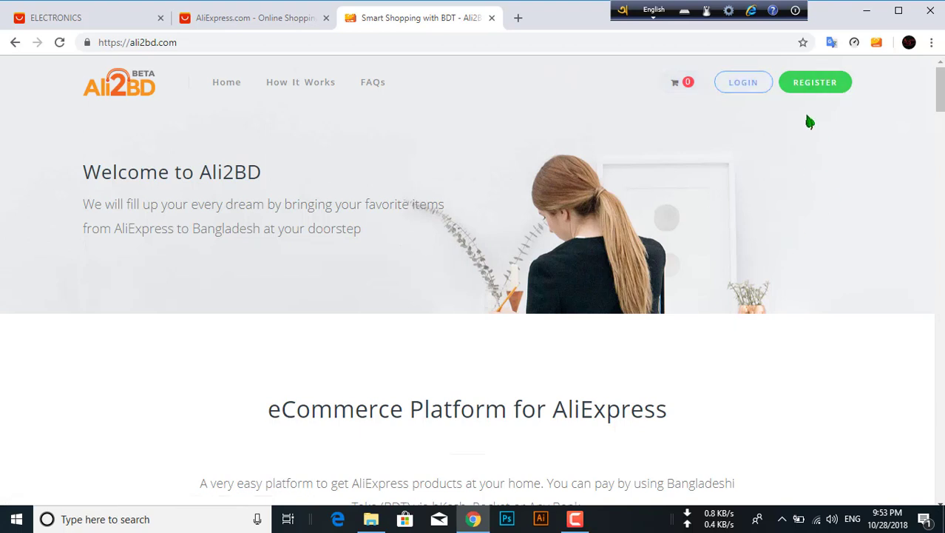
{"action": "left_click", "coordinate": [813, 83]}
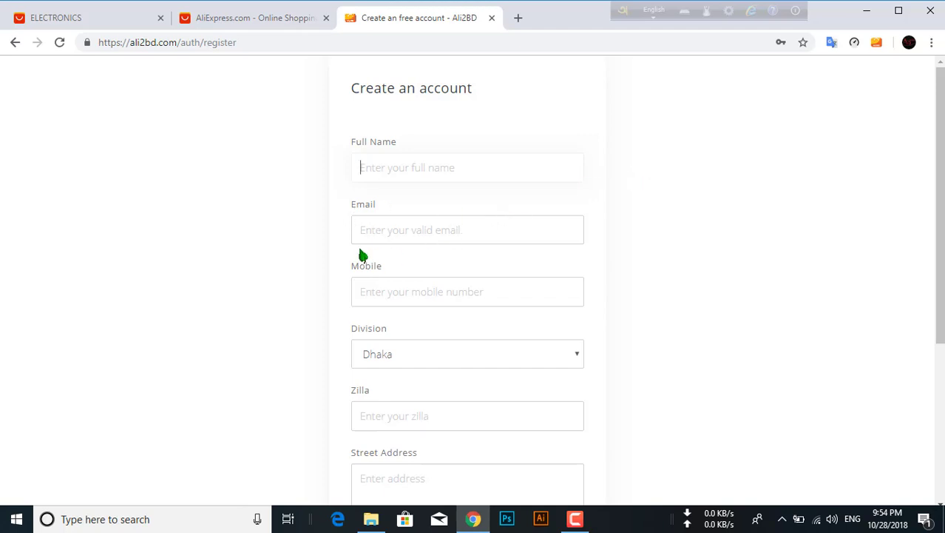
Review the fields of the Ali2BD registration form, including the available Division options, from the full name down to the password confirmation
{"action": "scroll", "coordinate": [362, 237], "scroll_direction": "down", "scroll_amount": 1}
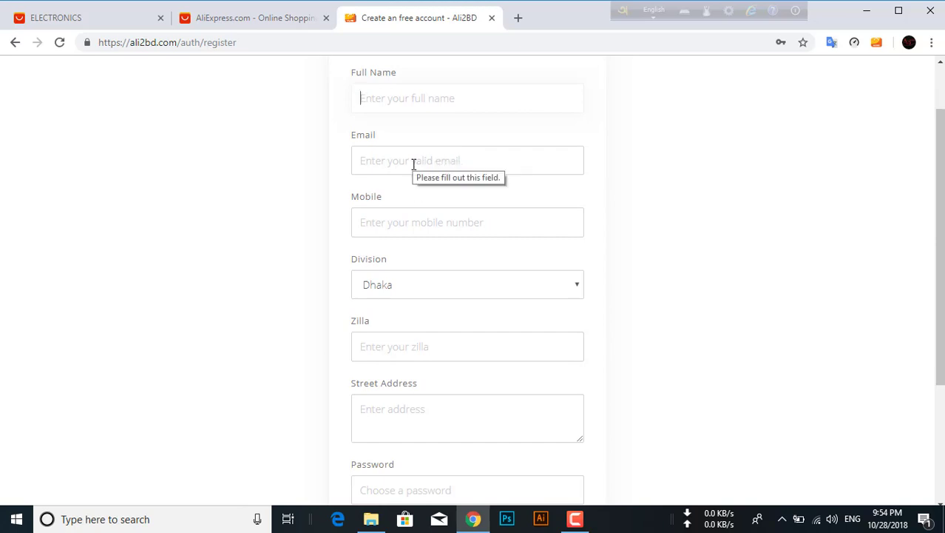
{"action": "left_click", "coordinate": [485, 171]}
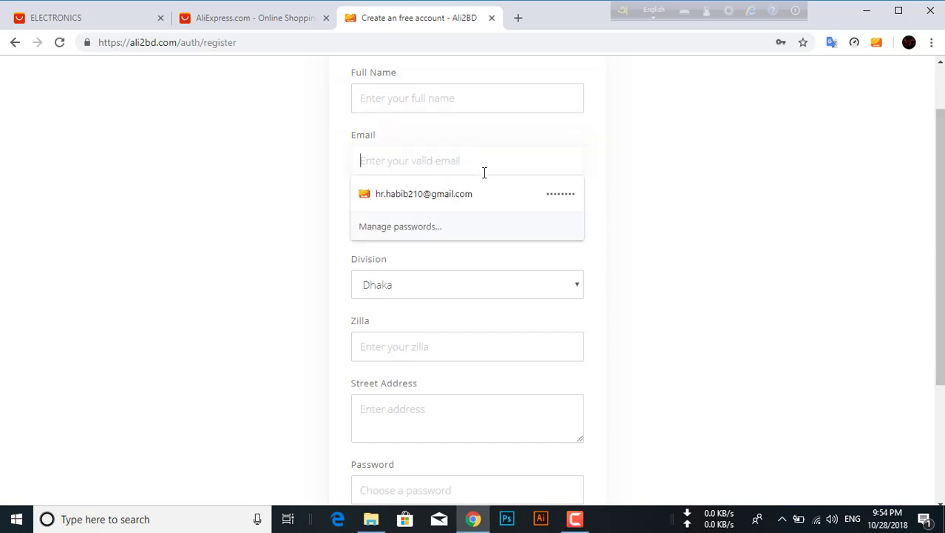
{"action": "left_click", "coordinate": [686, 205]}
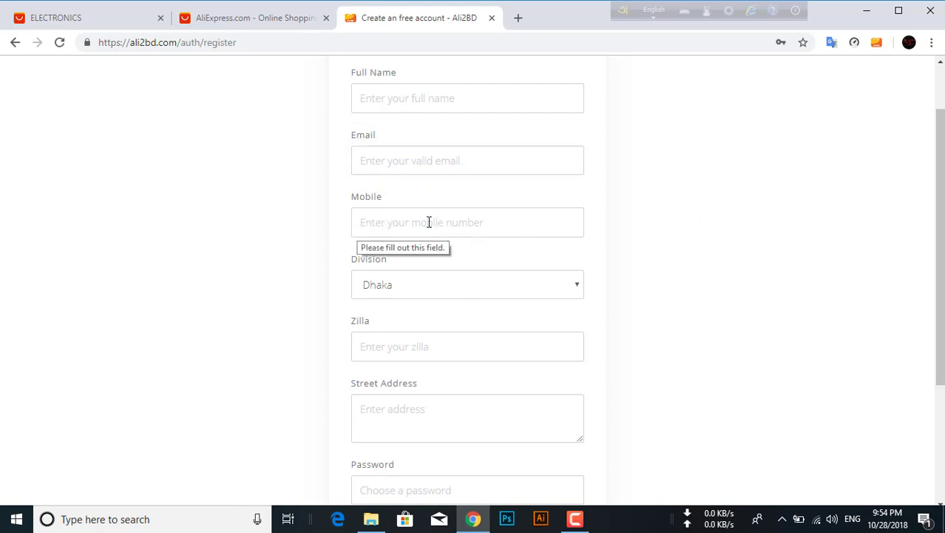
{"action": "scroll", "coordinate": [614, 243], "scroll_direction": "down", "scroll_amount": 1}
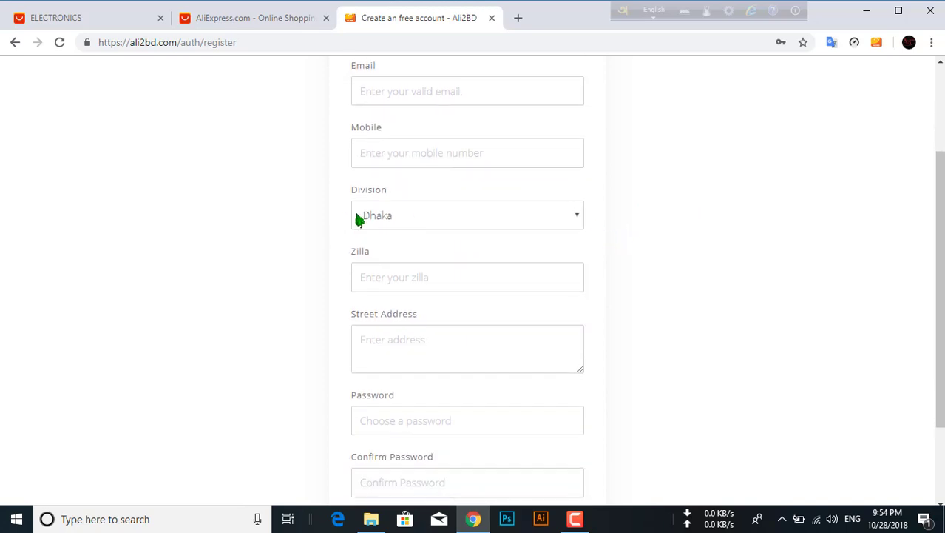
{"action": "left_click", "coordinate": [580, 216]}
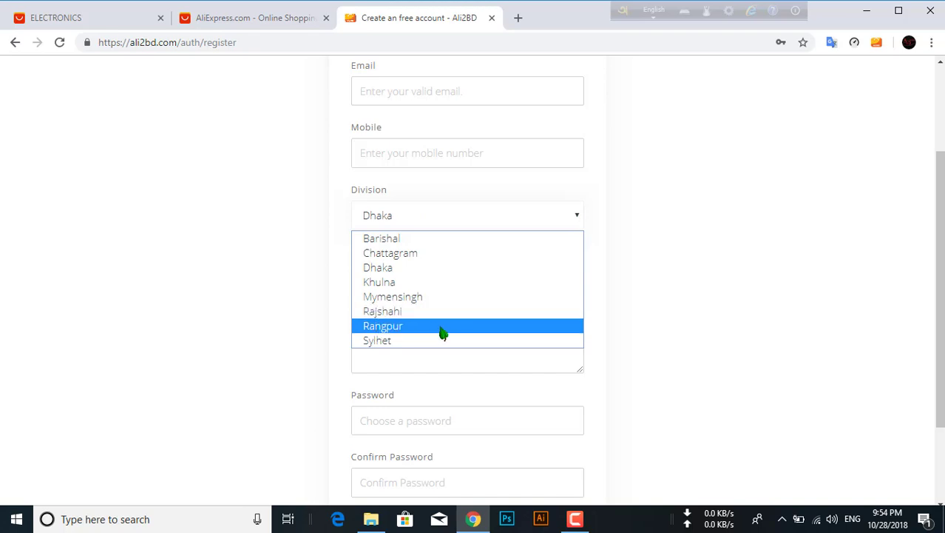
{"action": "left_click", "coordinate": [714, 252]}
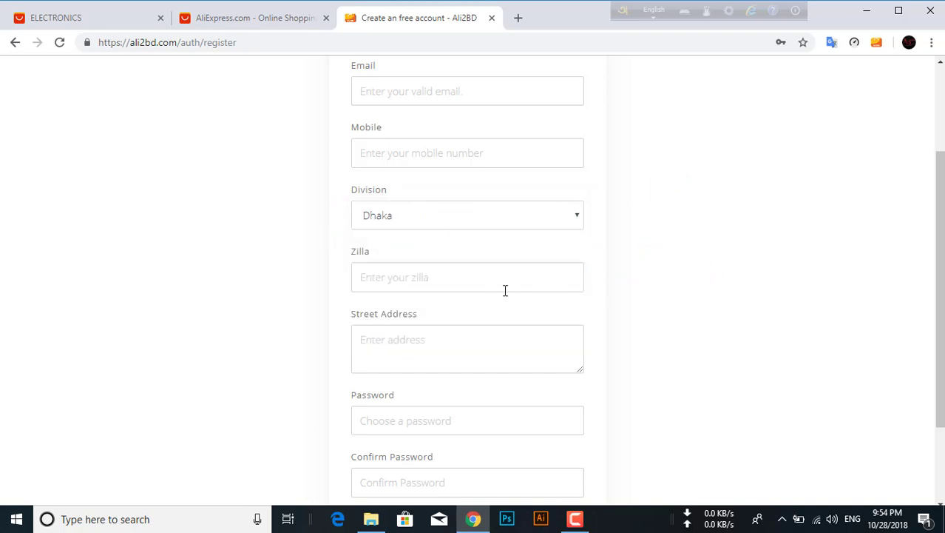
{"action": "left_click", "coordinate": [405, 276]}
{"action": "left_click", "coordinate": [670, 285]}
{"action": "scroll", "coordinate": [448, 284], "scroll_direction": "down", "scroll_amount": 1}
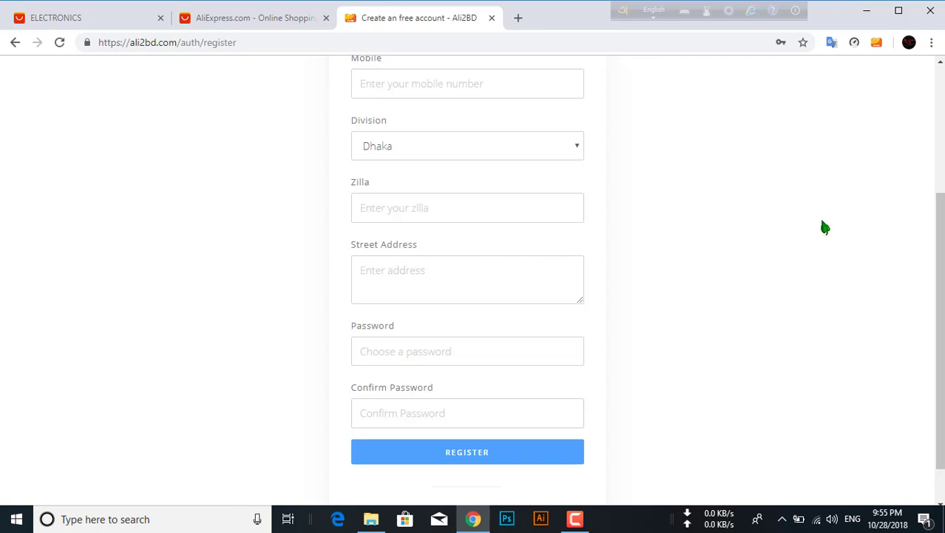
{"action": "scroll", "coordinate": [823, 225], "scroll_direction": "down", "scroll_amount": 1}
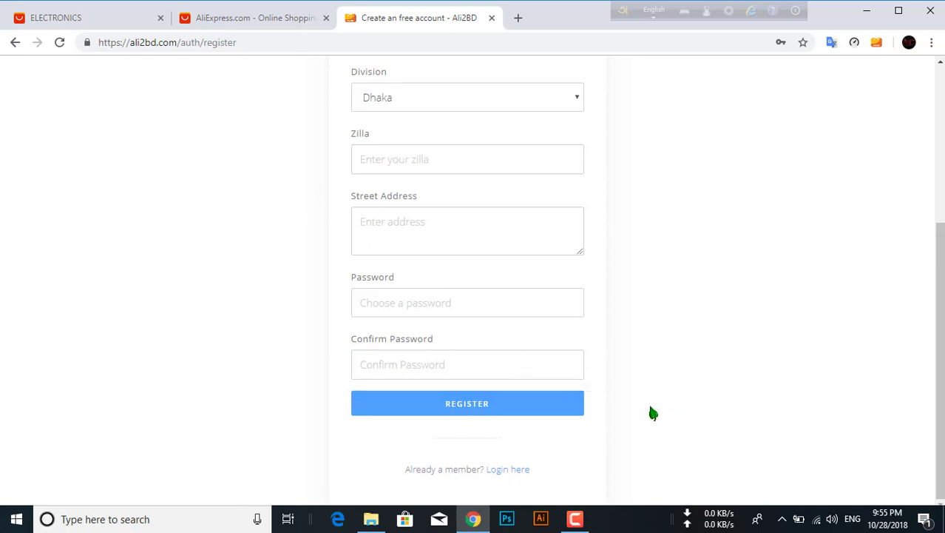
{"action": "scroll", "coordinate": [276, 269], "scroll_direction": "up", "scroll_amount": 4}
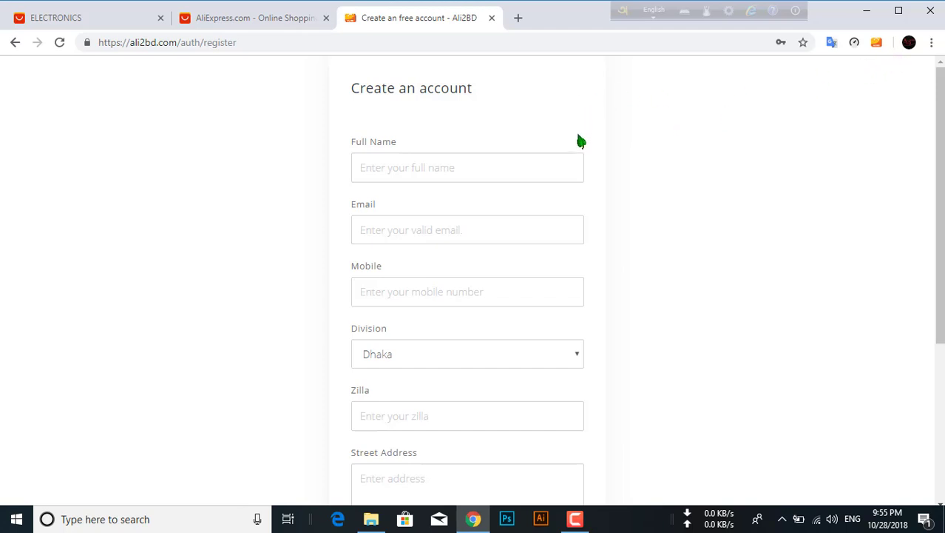
Return to the Ali2BD home page and log in to the existing account with the saved credentials, enabling Remember me
{"action": "left_click", "coordinate": [17, 45]}
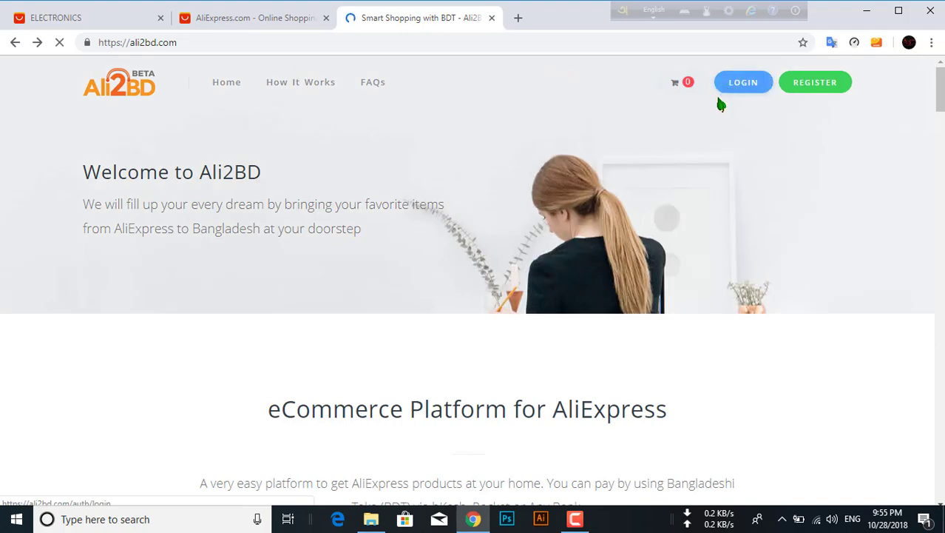
{"action": "left_click", "coordinate": [717, 97]}
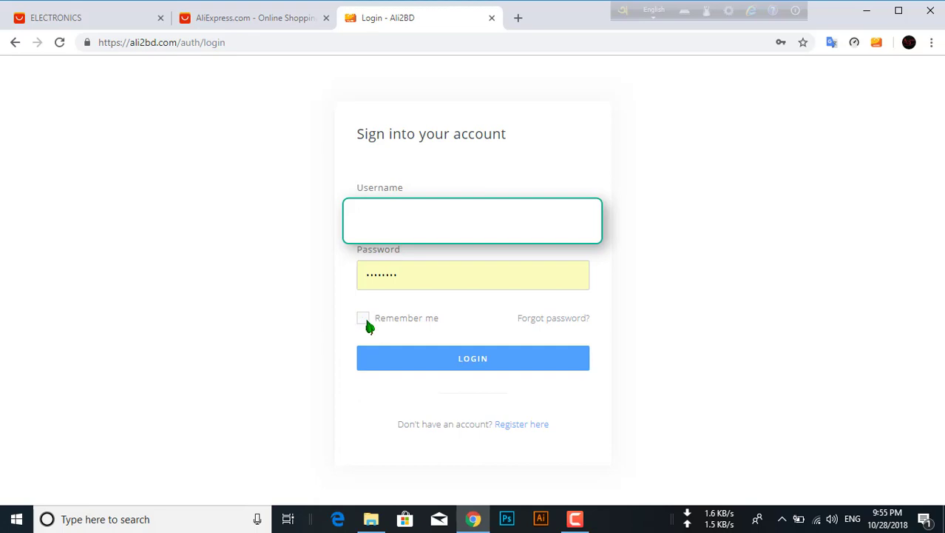
{"action": "left_click", "coordinate": [455, 354]}
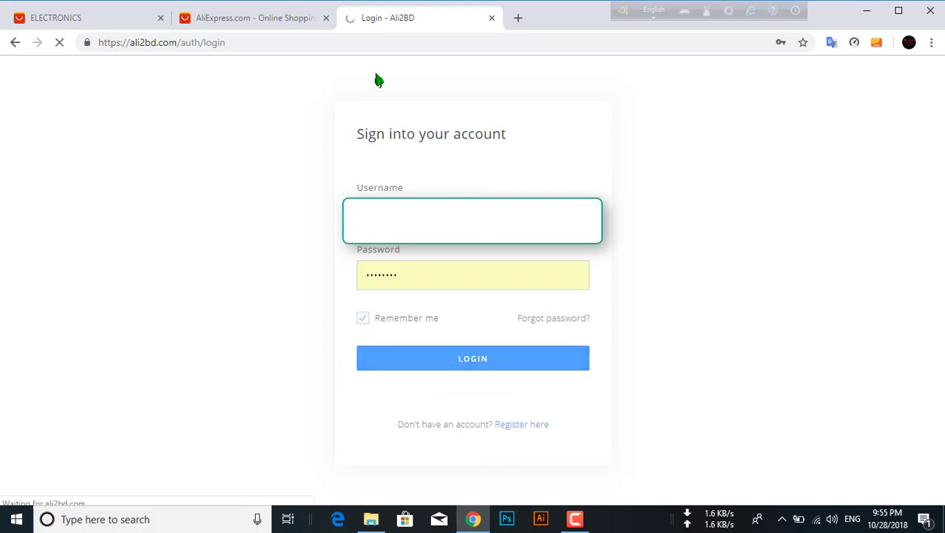
{"action": "left_click", "coordinate": [278, 20]}
{"action": "left_click", "coordinate": [392, 17]}
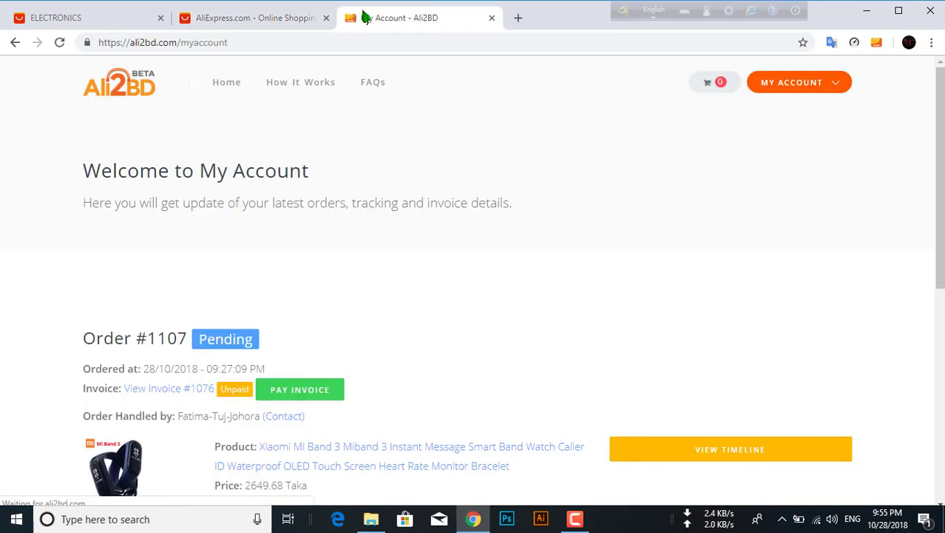
Close the Ali2BD account page and return to the AliExpress home page
{"action": "left_click", "coordinate": [283, 22]}
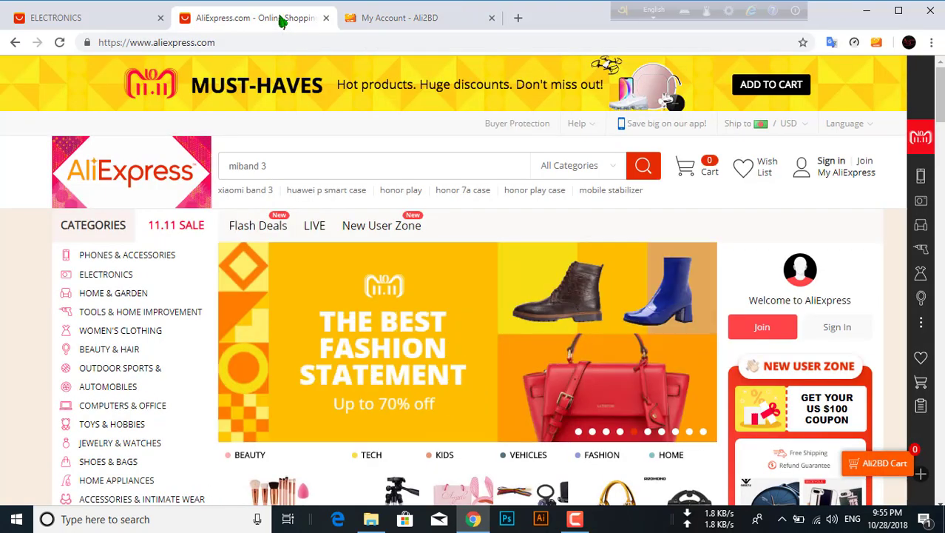
{"action": "left_click", "coordinate": [133, 17]}
{"action": "left_click", "coordinate": [216, 17]}
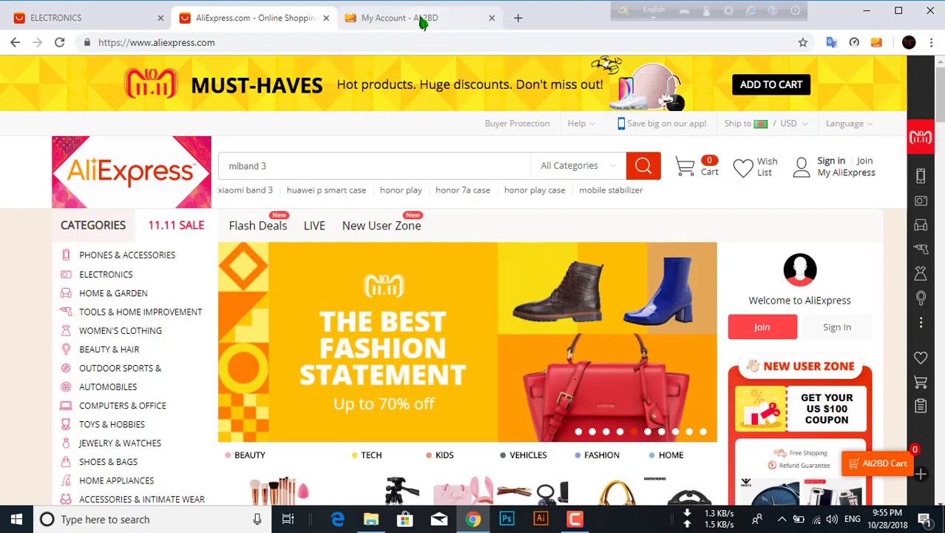
{"action": "left_click", "coordinate": [437, 20]}
{"action": "left_click", "coordinate": [493, 19]}
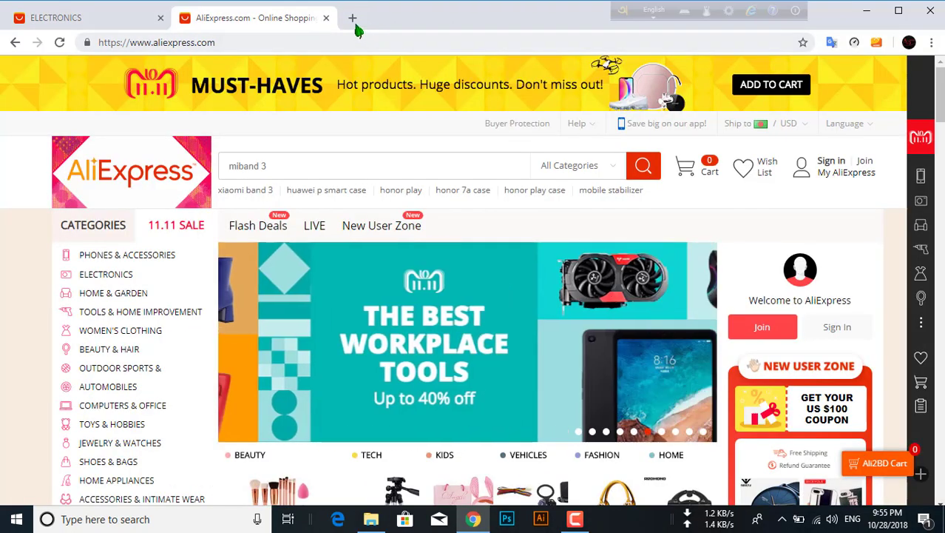
Search Google for google extensions in a new tab and open the Chrome Web Store Extensions page
{"action": "left_click", "coordinate": [354, 17]}
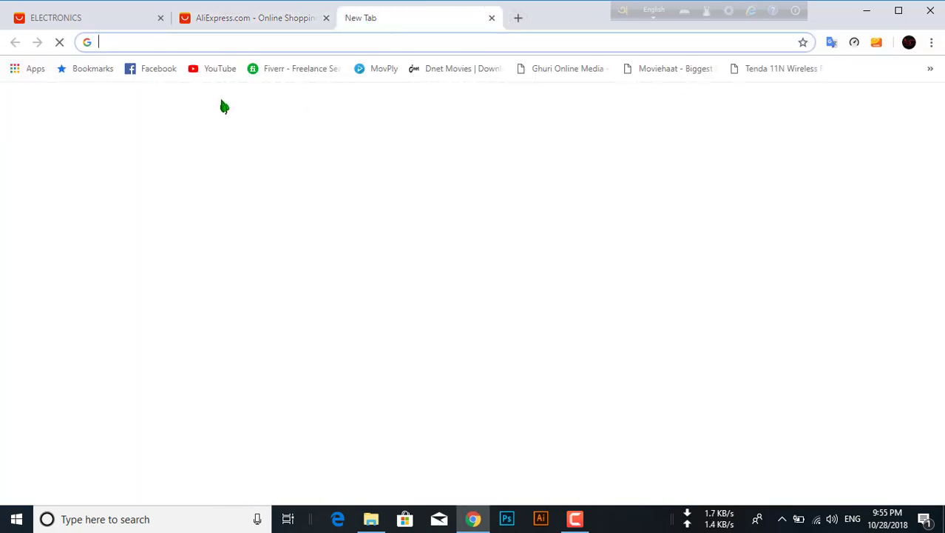
{"action": "left_click", "coordinate": [348, 285]}
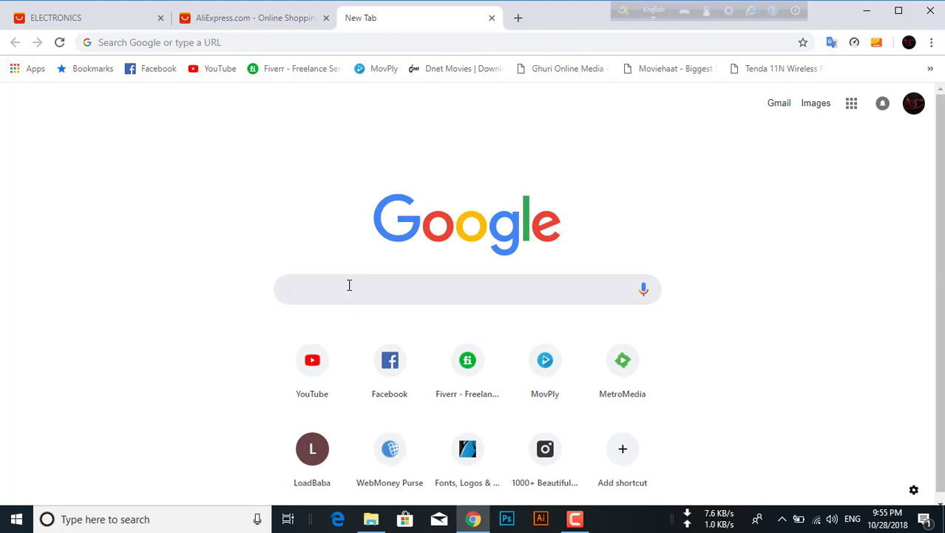
{"action": "type", "text": "goo"}
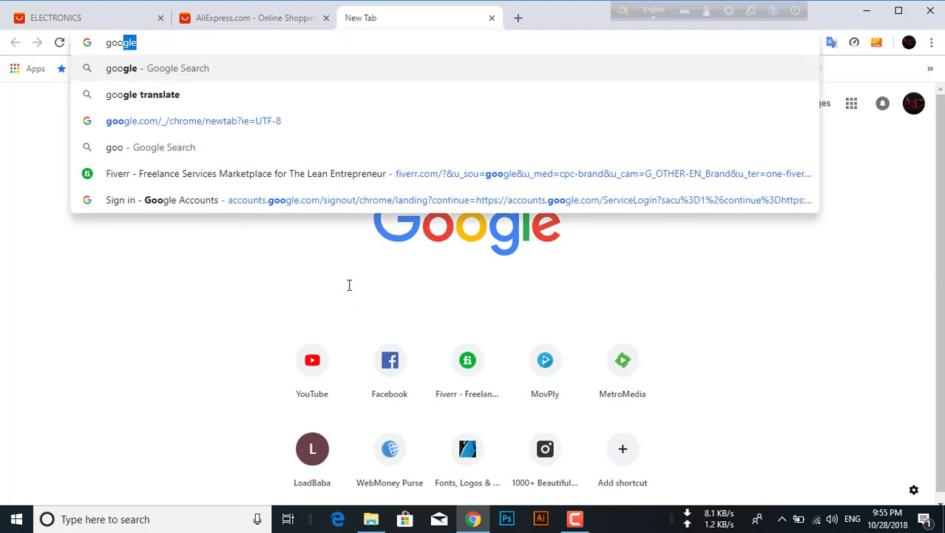
{"action": "type", "text": "gle "}
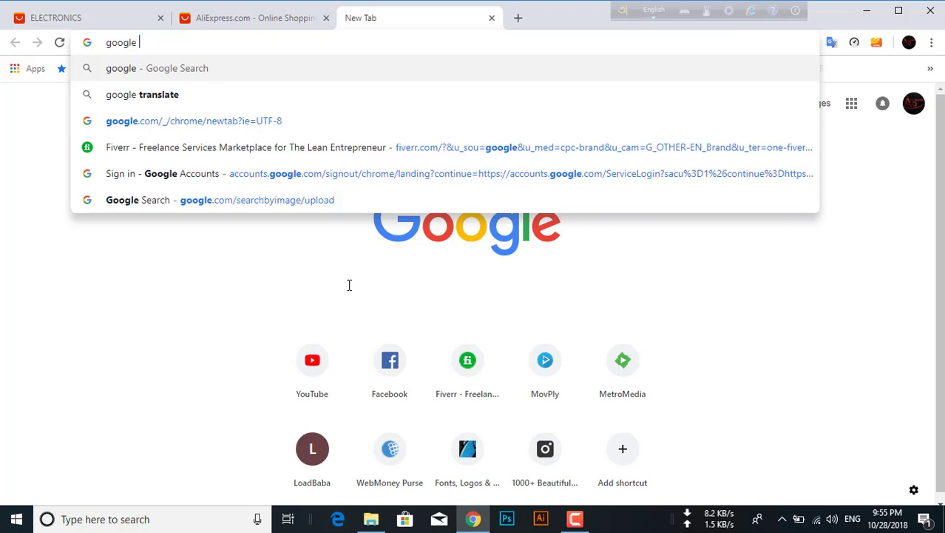
{"action": "type", "text": "e"}
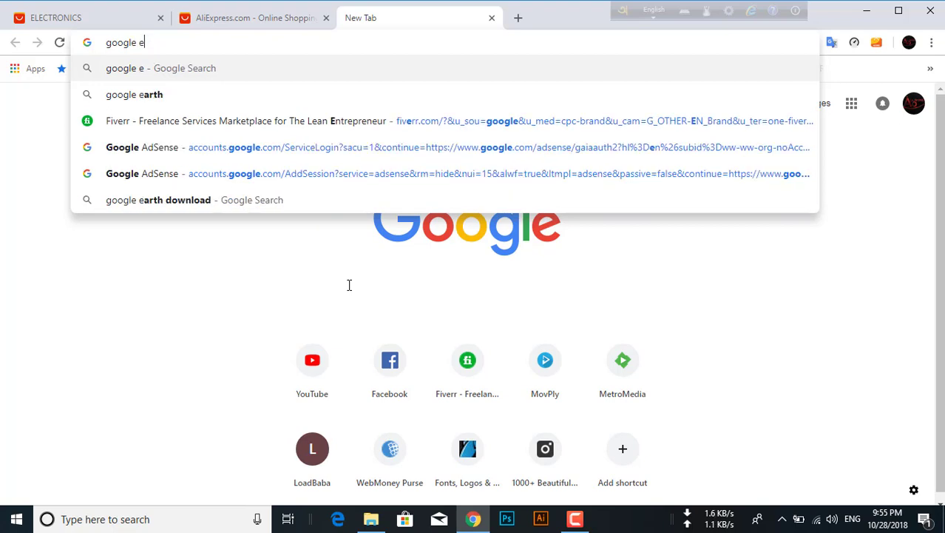
{"action": "type", "text": "x"}
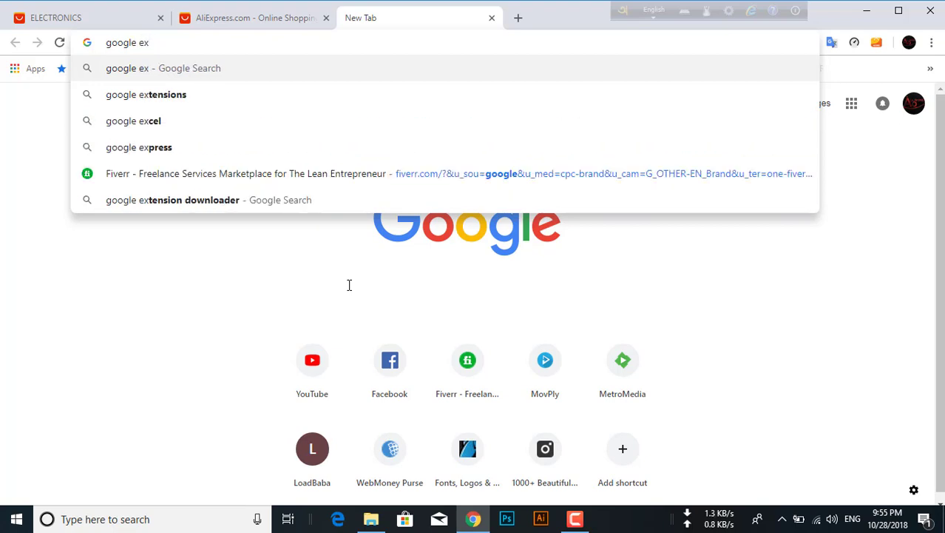
{"action": "left_click", "coordinate": [173, 96]}
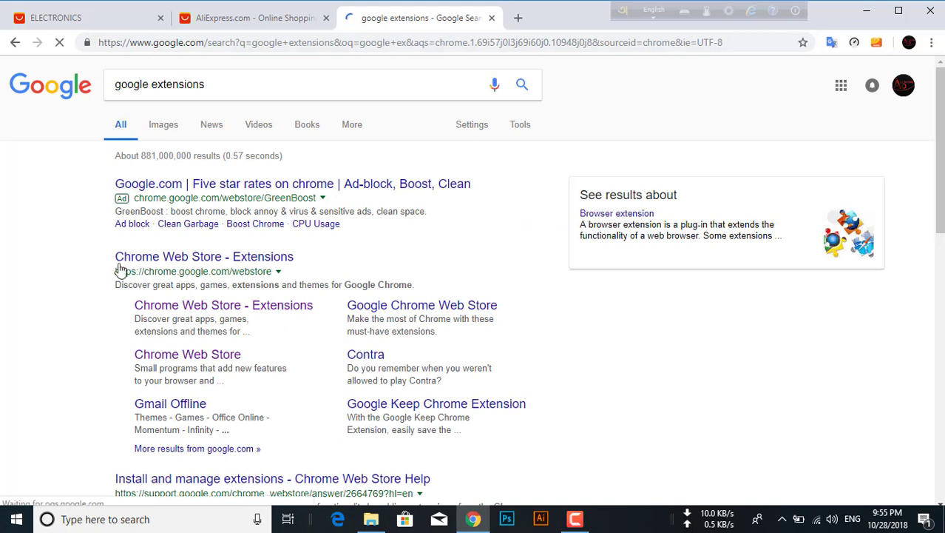
{"action": "left_click", "coordinate": [196, 257]}
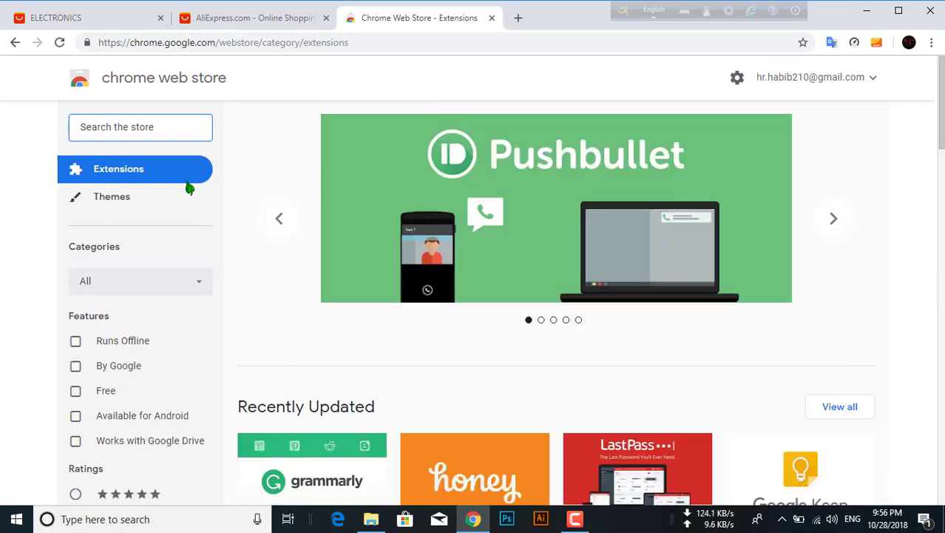
Search the Chrome Web Store for the ali2bd extension and close the store page
{"action": "left_click", "coordinate": [96, 126]}
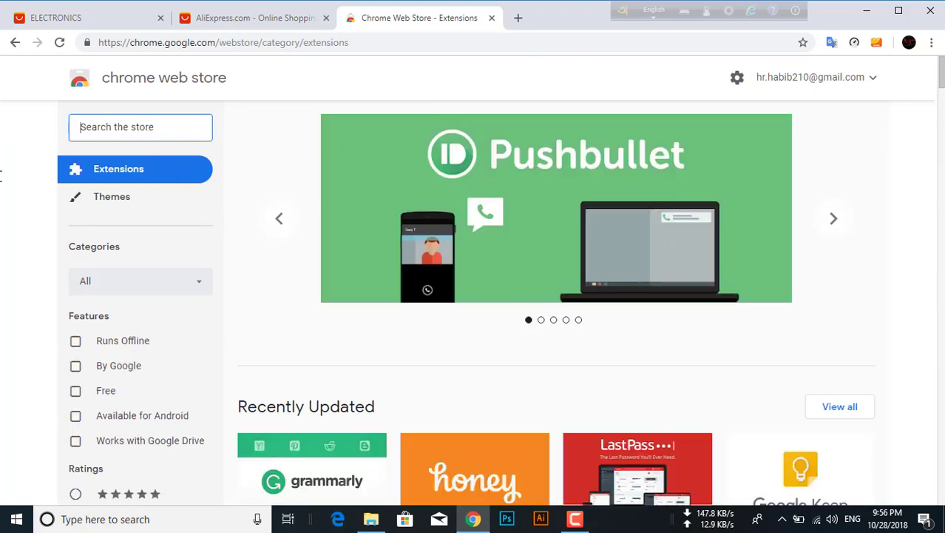
{"action": "type", "text": "ali"}
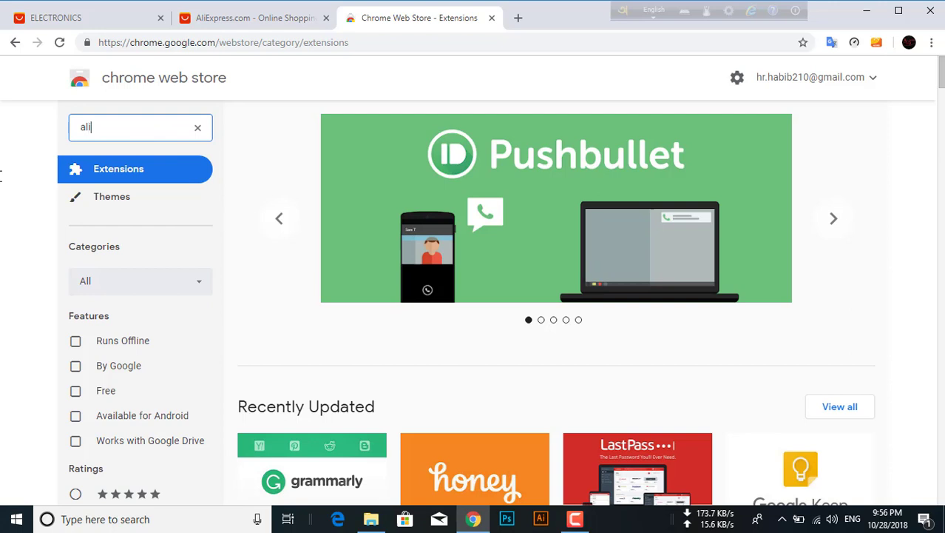
{"action": "type", "text": "2"}
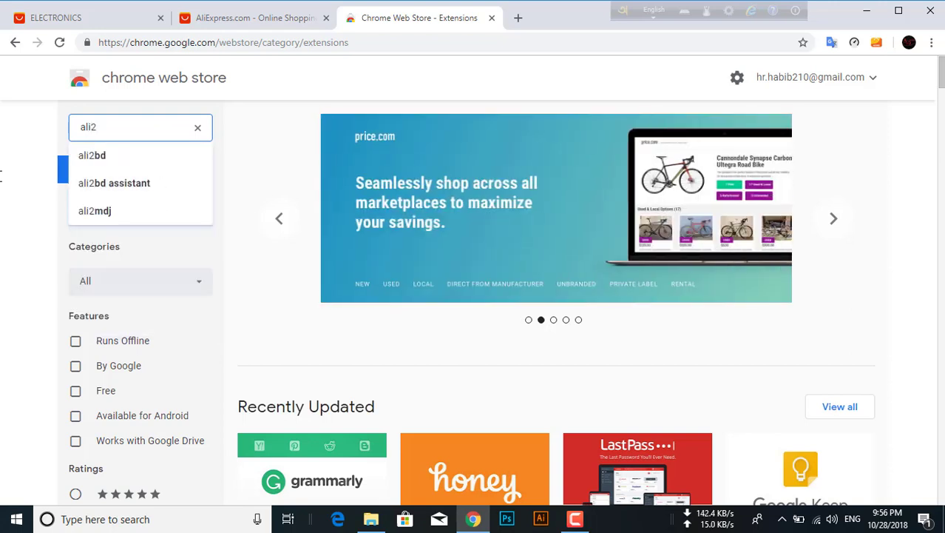
{"action": "type", "text": "bdf"}
{"action": "key", "text": "BackSpace"}
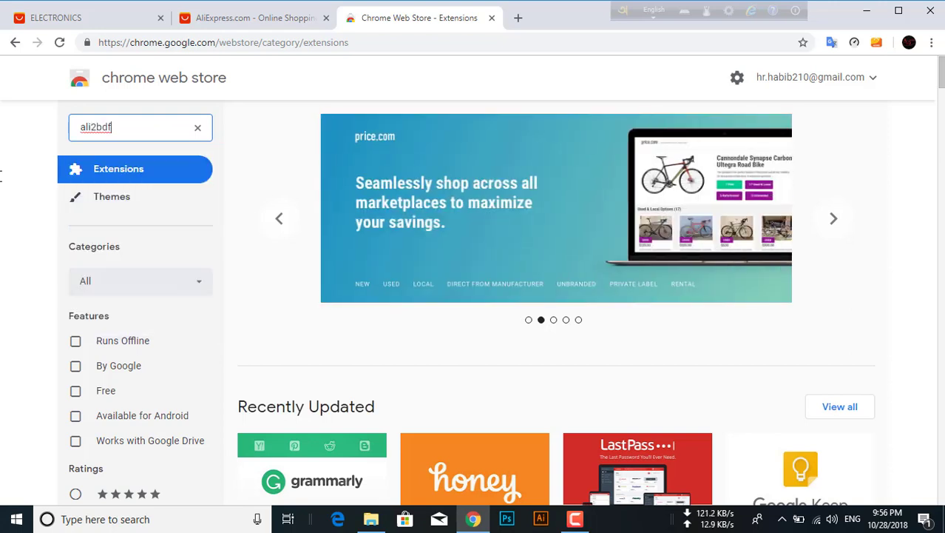
{"action": "key", "text": "Return"}
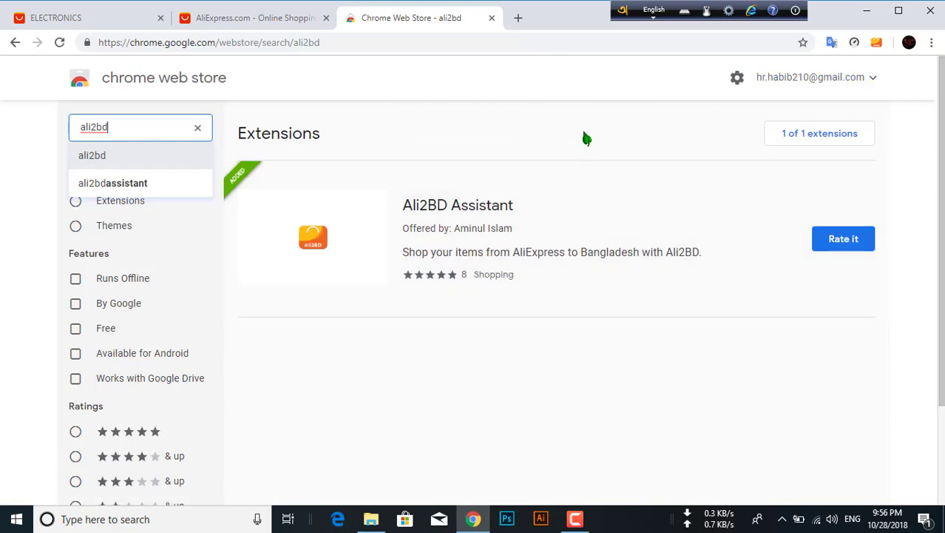
{"action": "left_click", "coordinate": [491, 18]}
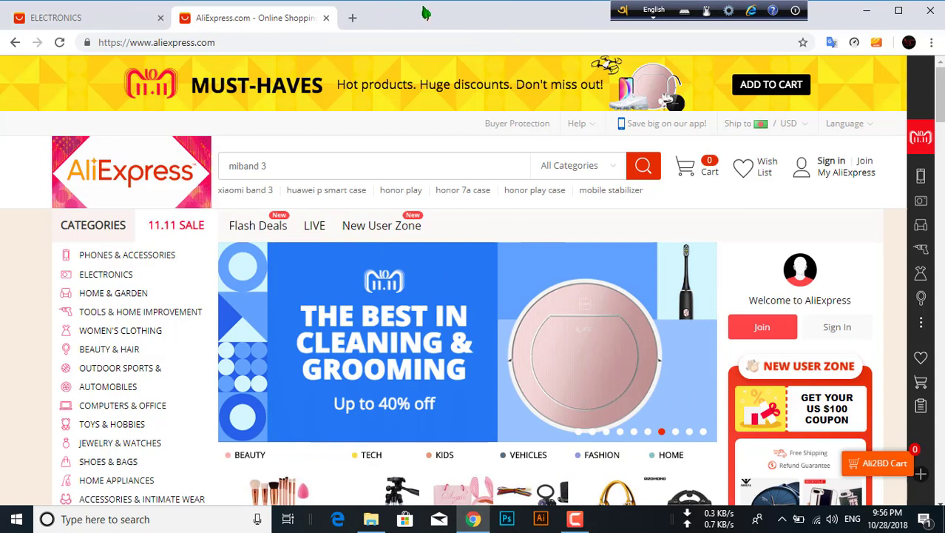
Switch to the AliExpress Electronics sale page and look over its featured products, coupons and bestsellers
{"action": "left_click", "coordinate": [137, 21]}
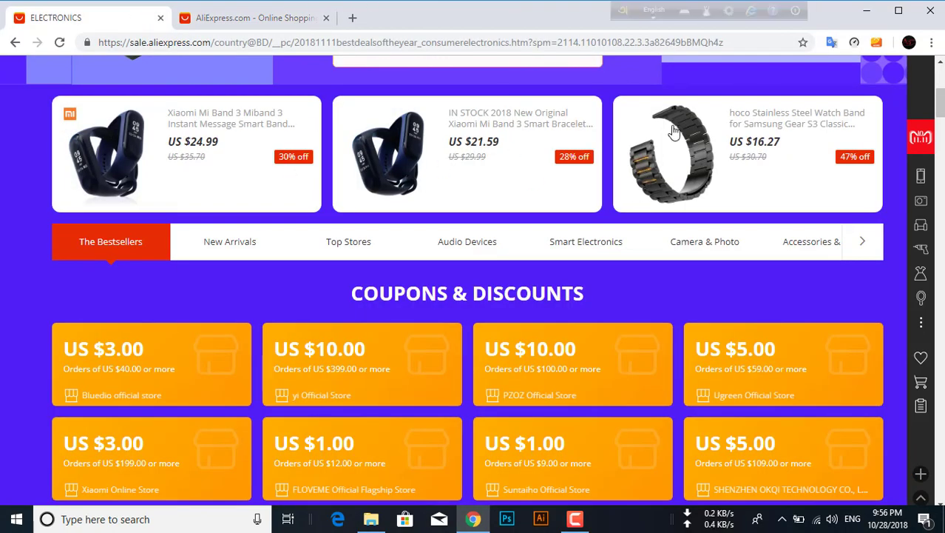
{"action": "scroll", "coordinate": [432, 170], "scroll_direction": "up", "scroll_amount": 5}
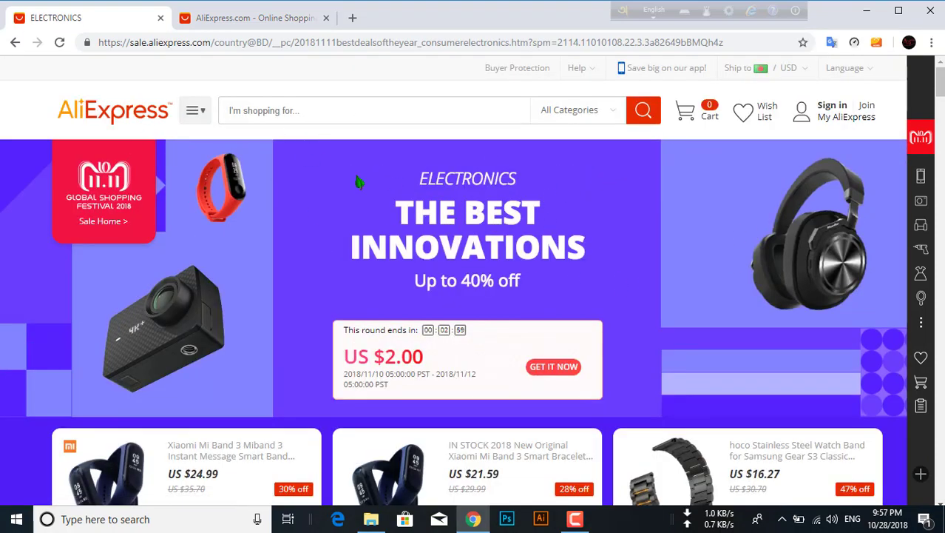
{"action": "scroll", "coordinate": [488, 214], "scroll_direction": "down", "scroll_amount": 7}
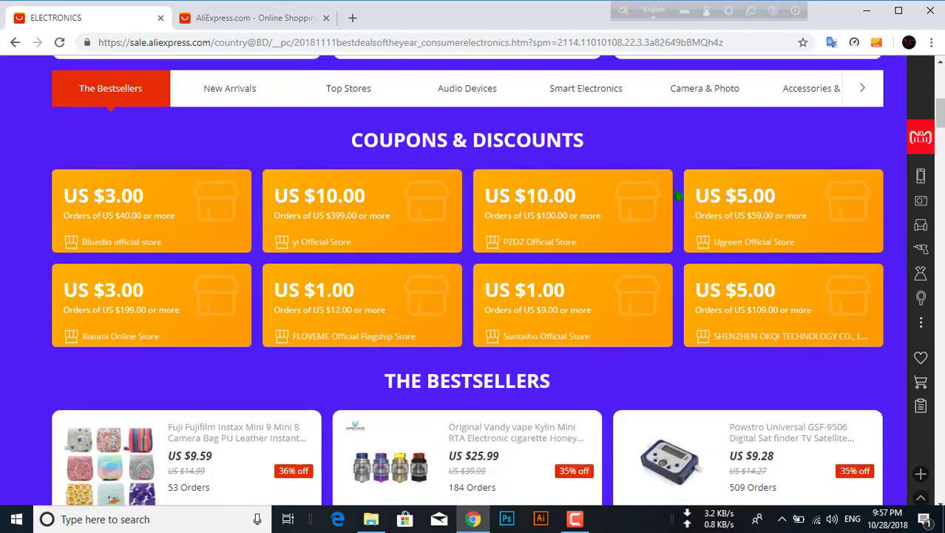
{"action": "scroll", "coordinate": [474, 221], "scroll_direction": "up", "scroll_amount": 8}
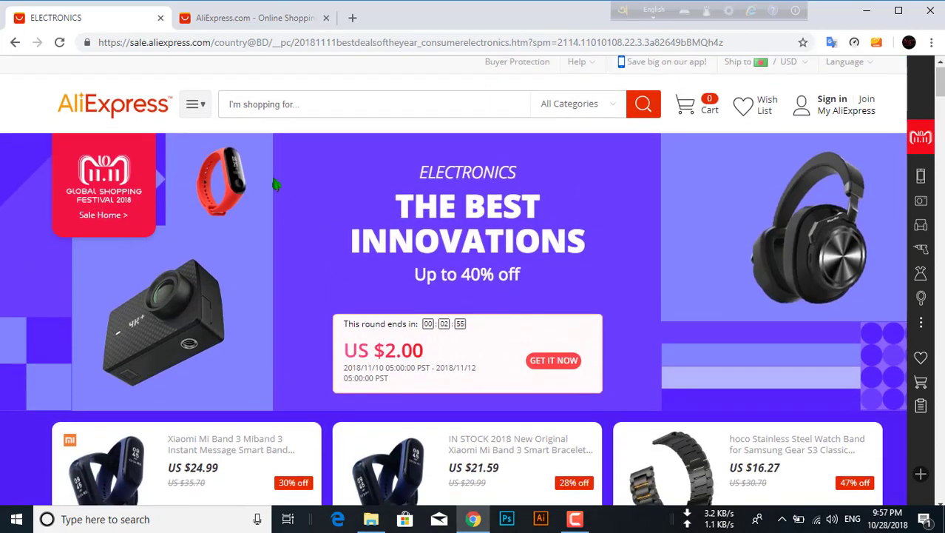
{"action": "scroll", "coordinate": [871, 229], "scroll_direction": "down", "scroll_amount": 1}
{"action": "scroll", "coordinate": [654, 302], "scroll_direction": "down", "scroll_amount": 4}
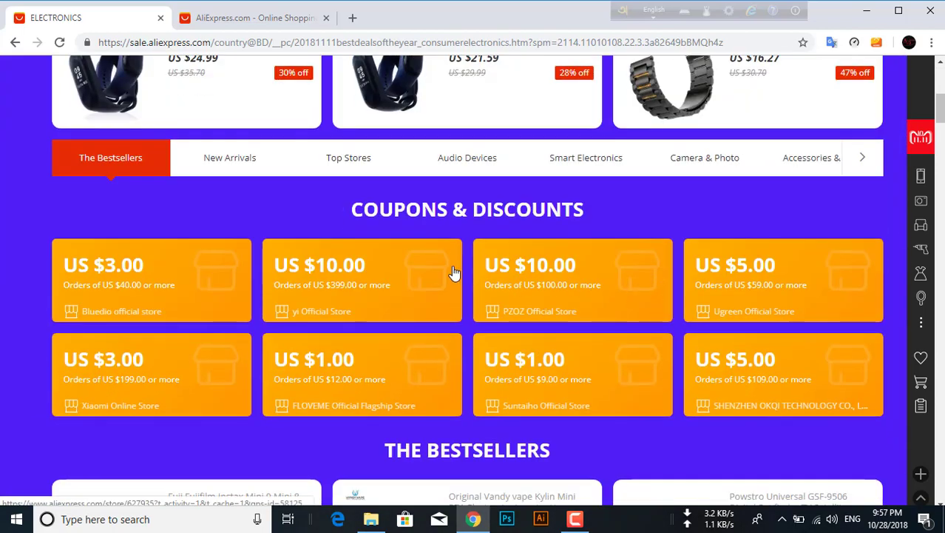
{"action": "scroll", "coordinate": [299, 221], "scroll_direction": "up", "scroll_amount": 4}
{"action": "left_click", "coordinate": [231, 395]}
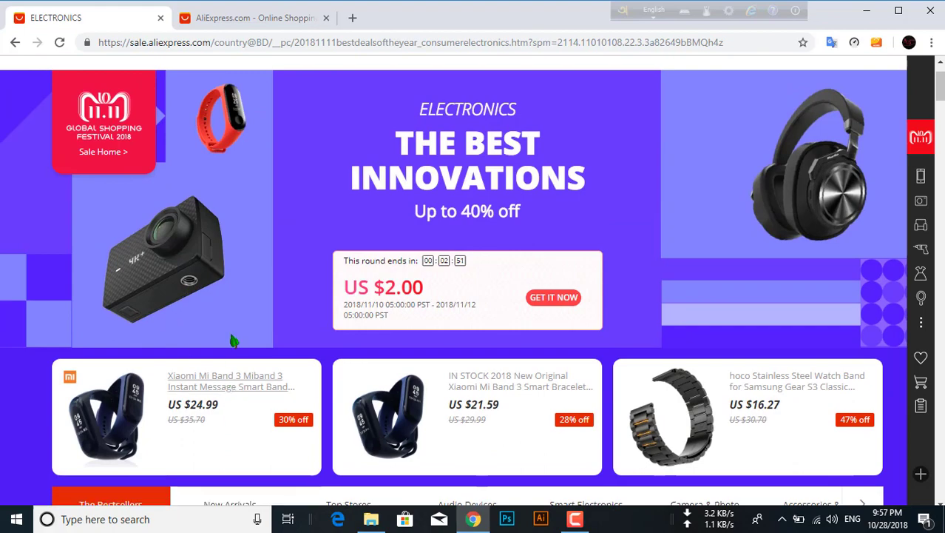
{"action": "left_click", "coordinate": [326, 18]}
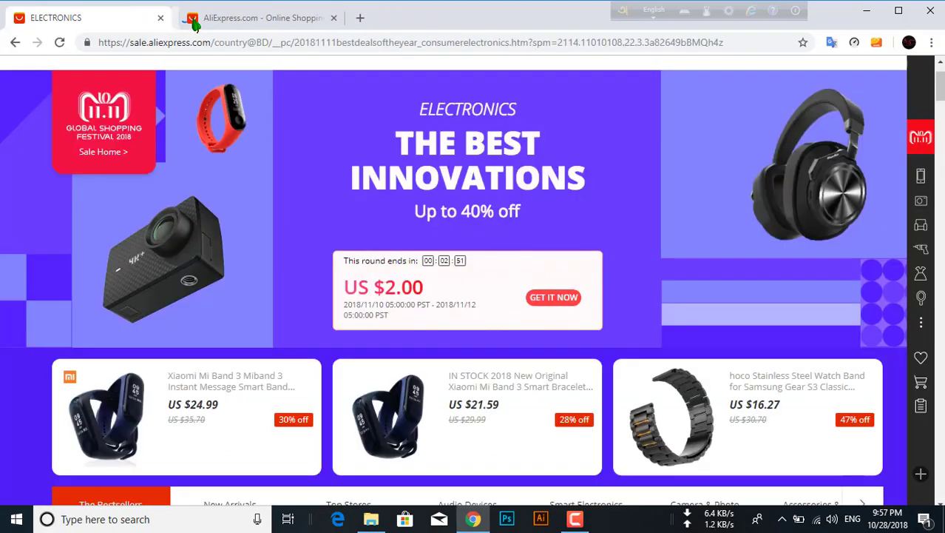
Switch to the AliExpress home page and look over its categories and promotions
{"action": "left_click", "coordinate": [238, 22]}
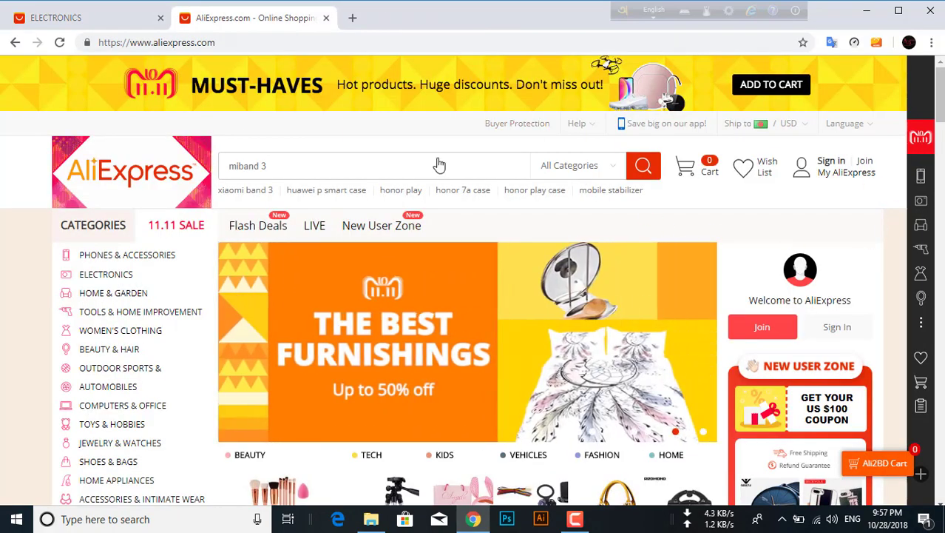
{"action": "scroll", "coordinate": [724, 289], "scroll_direction": "down", "scroll_amount": 2}
{"action": "scroll", "coordinate": [724, 289], "scroll_direction": "down", "scroll_amount": 2}
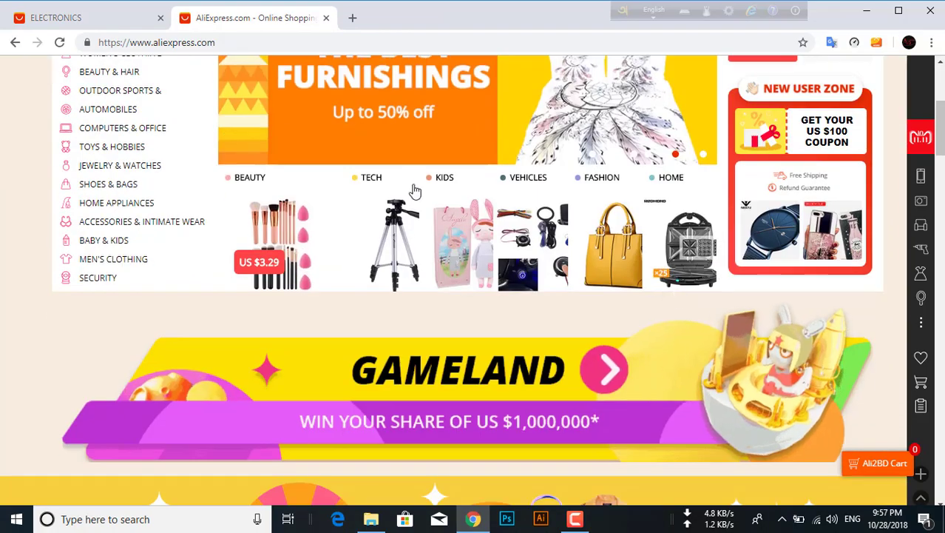
{"action": "scroll", "coordinate": [411, 190], "scroll_direction": "up", "scroll_amount": 4}
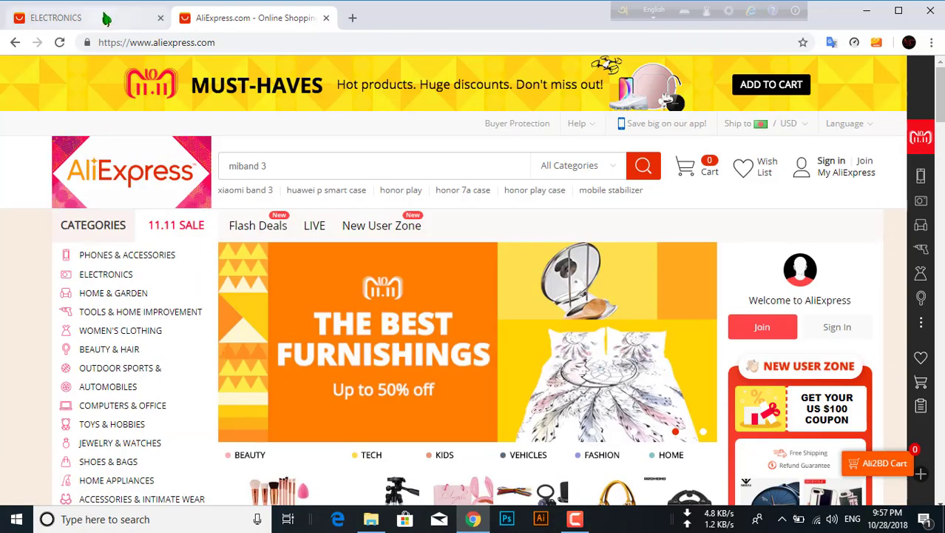
From the Electronics sale page, open both Xiaomi Mi Band 3 listings and keep only the IN STOCK 2018 New Original one open
{"action": "left_click", "coordinate": [101, 18]}
{"action": "scroll", "coordinate": [429, 277], "scroll_direction": "down", "scroll_amount": 2}
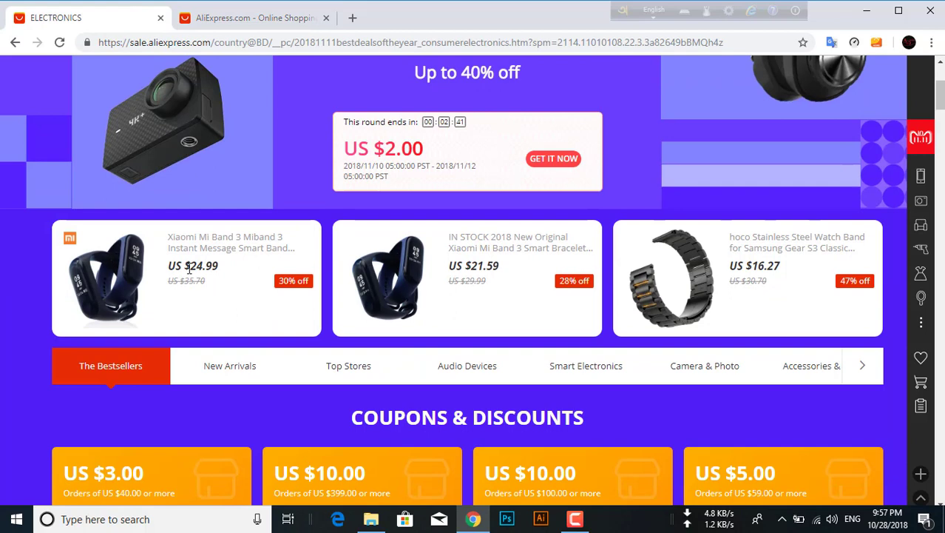
{"action": "left_click", "coordinate": [173, 243]}
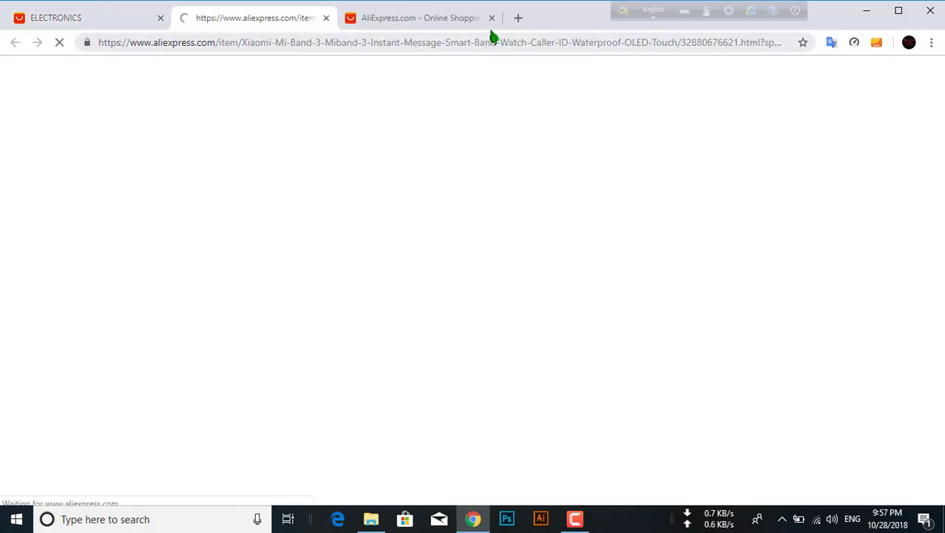
{"action": "left_click", "coordinate": [84, 20]}
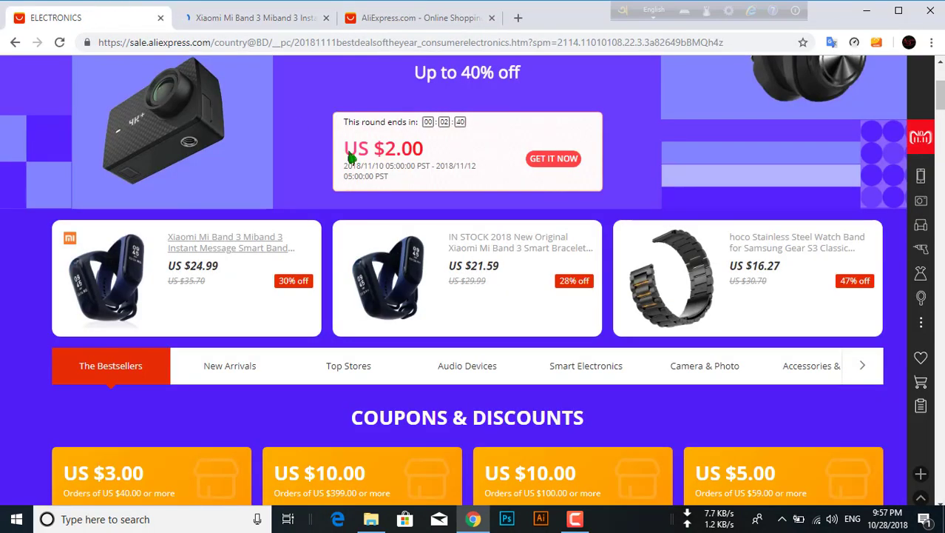
{"action": "left_click", "coordinate": [494, 252]}
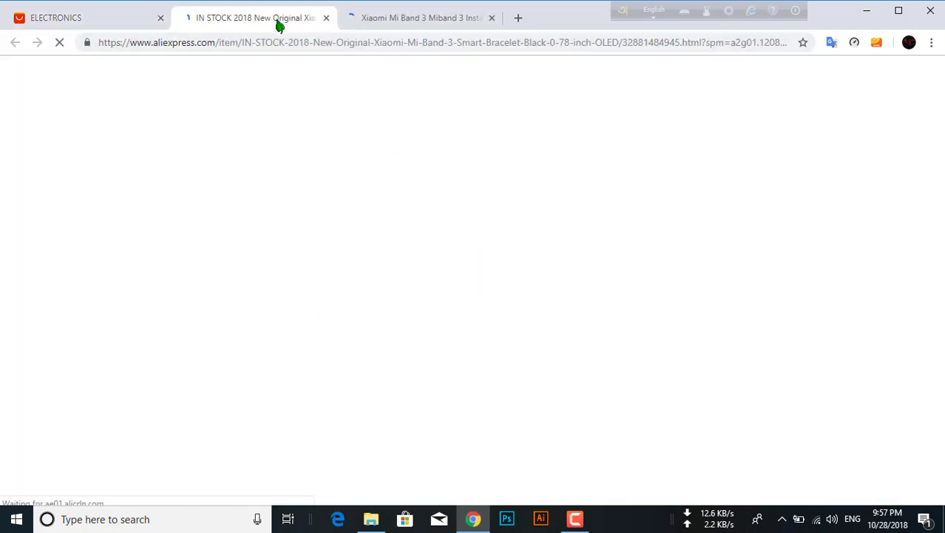
{"action": "left_click", "coordinate": [492, 20]}
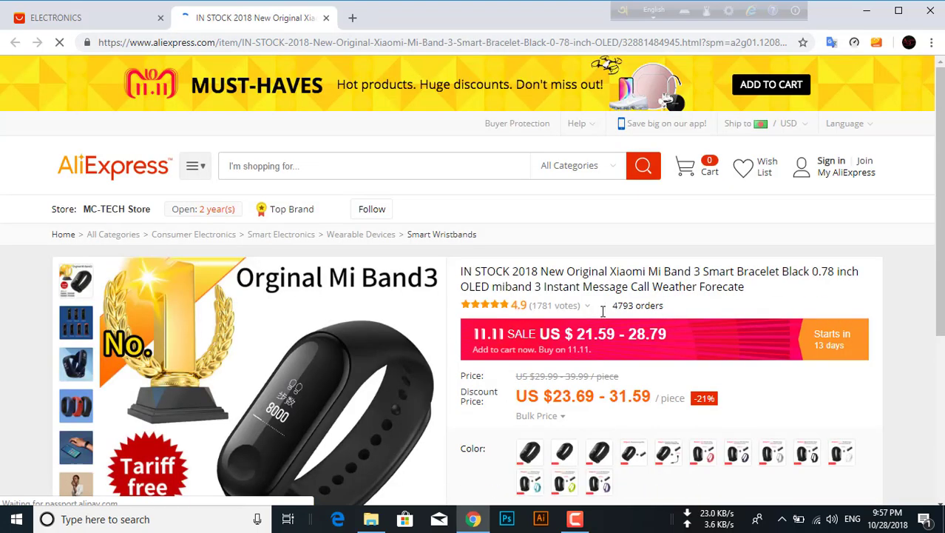
Examine the Mi Band 3 listing's prices, color and shipping options, A2BD price field, cart options and Ali2BD estimated delivery date
{"action": "scroll", "coordinate": [594, 328], "scroll_direction": "down", "scroll_amount": 1}
{"action": "scroll", "coordinate": [595, 325], "scroll_direction": "down", "scroll_amount": 1}
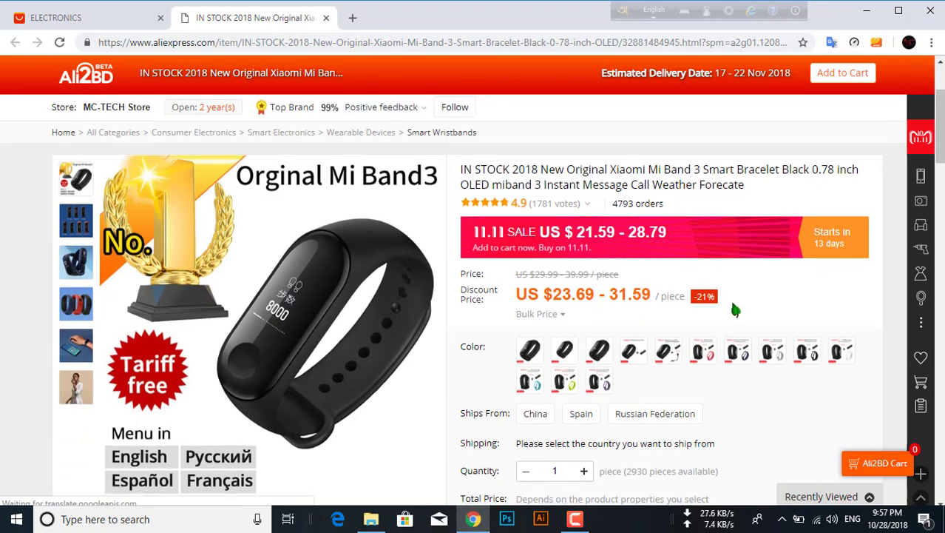
{"action": "scroll", "coordinate": [703, 288], "scroll_direction": "down", "scroll_amount": 2}
{"action": "scroll", "coordinate": [681, 251], "scroll_direction": "up", "scroll_amount": 2}
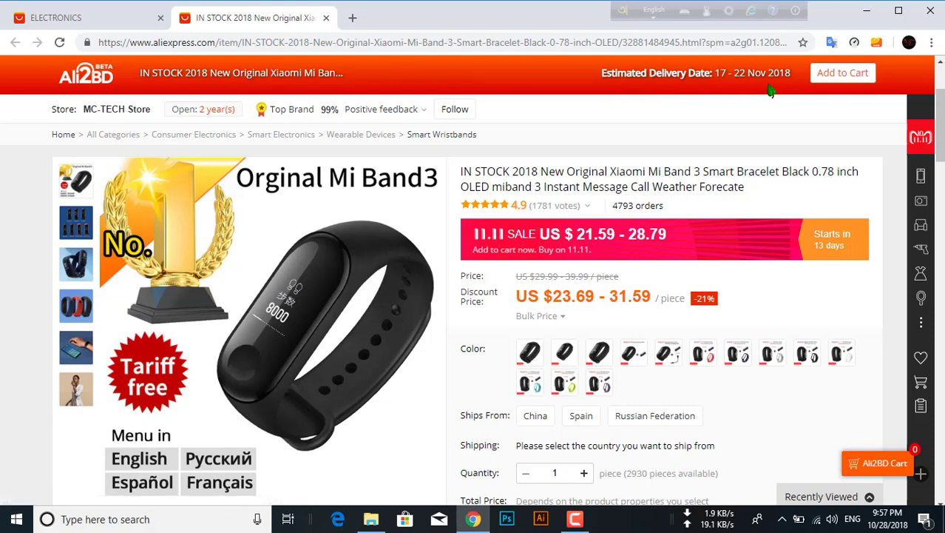
{"action": "scroll", "coordinate": [755, 403], "scroll_direction": "down", "scroll_amount": 4}
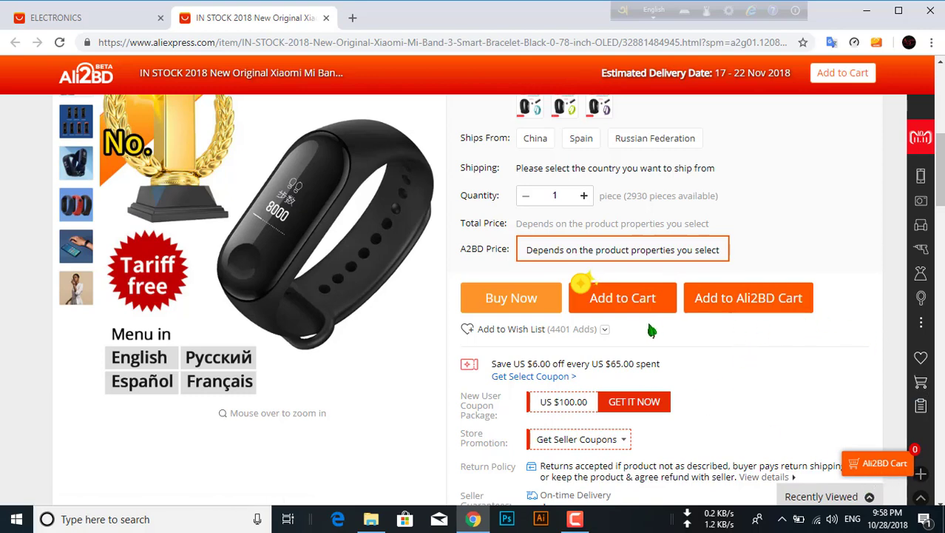
{"action": "scroll", "coordinate": [332, 141], "scroll_direction": "up", "scroll_amount": 3}
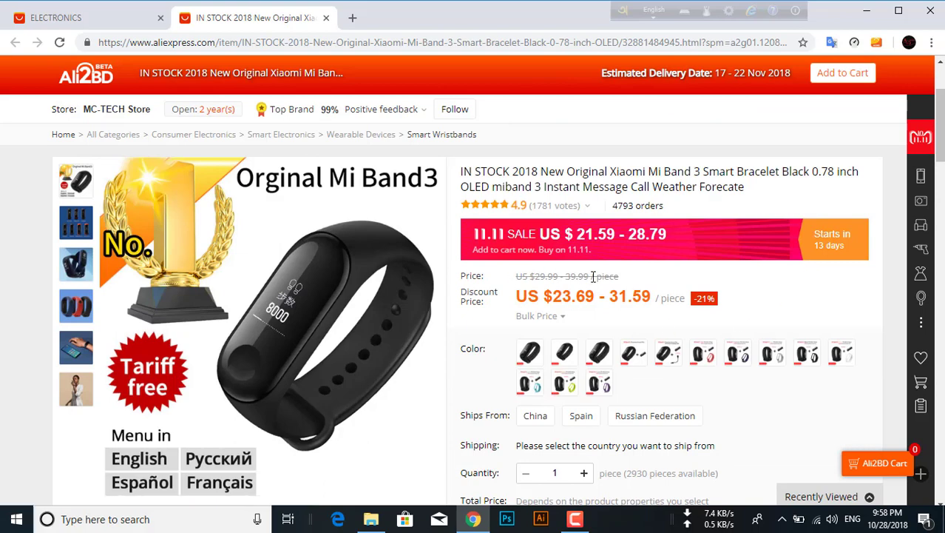
{"action": "scroll", "coordinate": [662, 264], "scroll_direction": "down", "scroll_amount": 1}
{"action": "scroll", "coordinate": [662, 263], "scroll_direction": "down", "scroll_amount": 1}
{"action": "scroll", "coordinate": [709, 193], "scroll_direction": "up", "scroll_amount": 1}
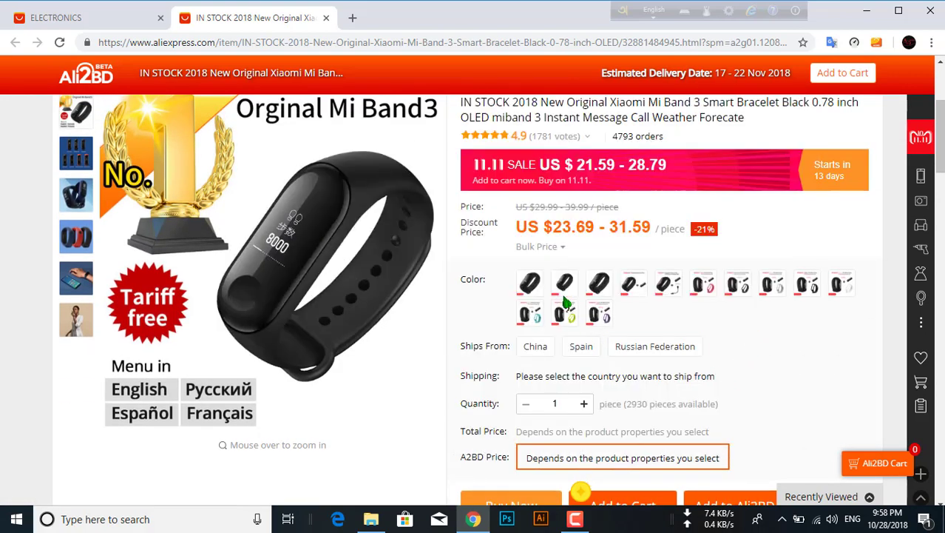
Choose the Black Standard color for the Mi Band 3 and set it to ship from China
{"action": "left_click", "coordinate": [529, 283]}
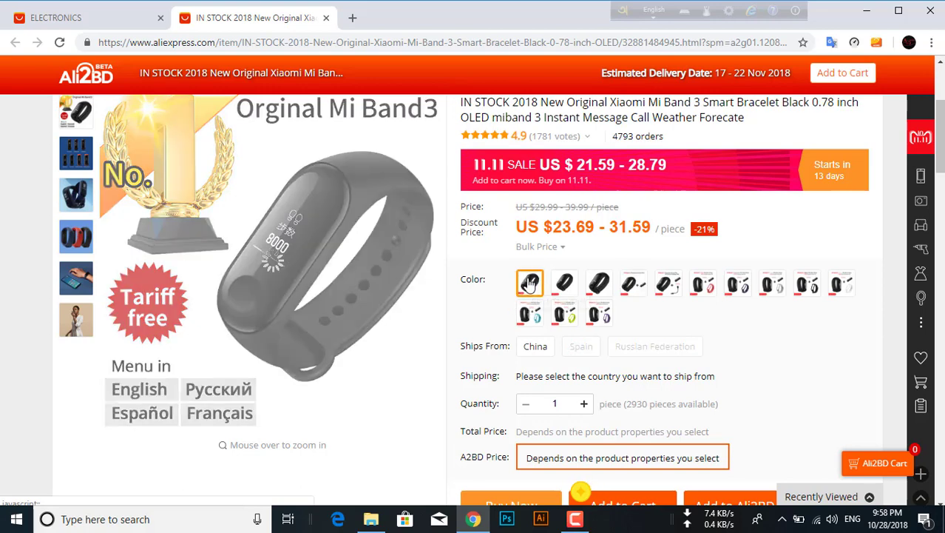
{"action": "scroll", "coordinate": [688, 312], "scroll_direction": "down", "scroll_amount": 1}
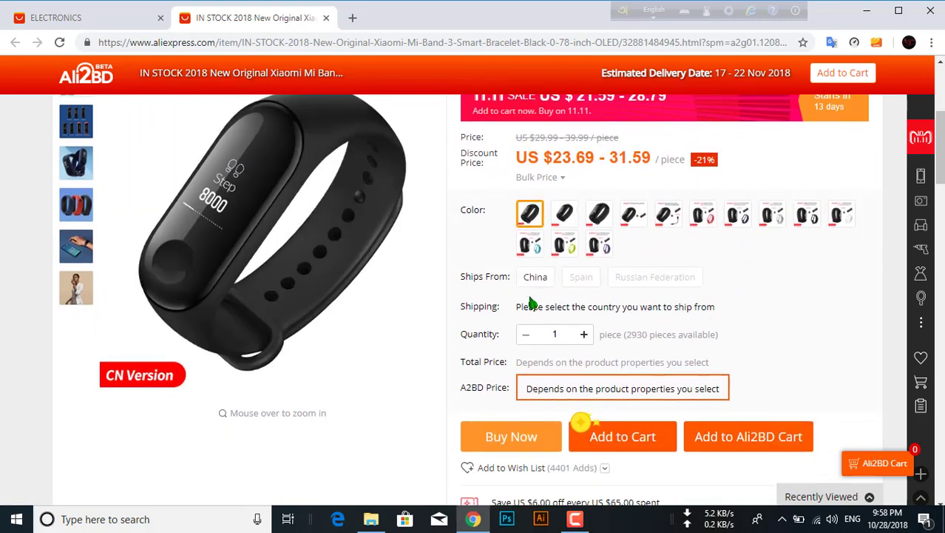
{"action": "left_click", "coordinate": [531, 281]}
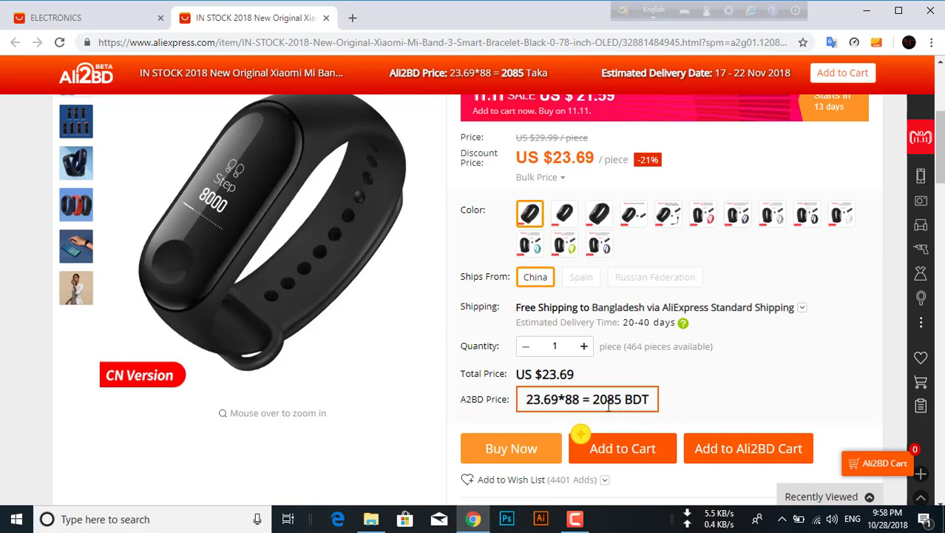
Check the A2BD price conversion, add the Mi Band 3 to the Ali2BD cart and proceed to the Ali2BD checkout
{"action": "scroll", "coordinate": [608, 403], "scroll_direction": "down", "scroll_amount": 1}
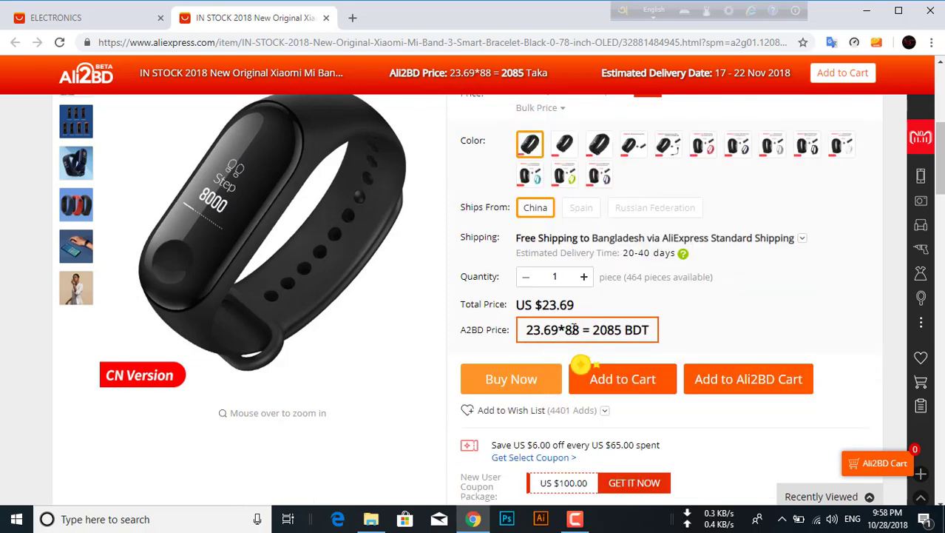
{"action": "double_click", "coordinate": [579, 330]}
{"action": "left_click", "coordinate": [664, 353]}
{"action": "scroll", "coordinate": [873, 336], "scroll_direction": "down", "scroll_amount": 1}
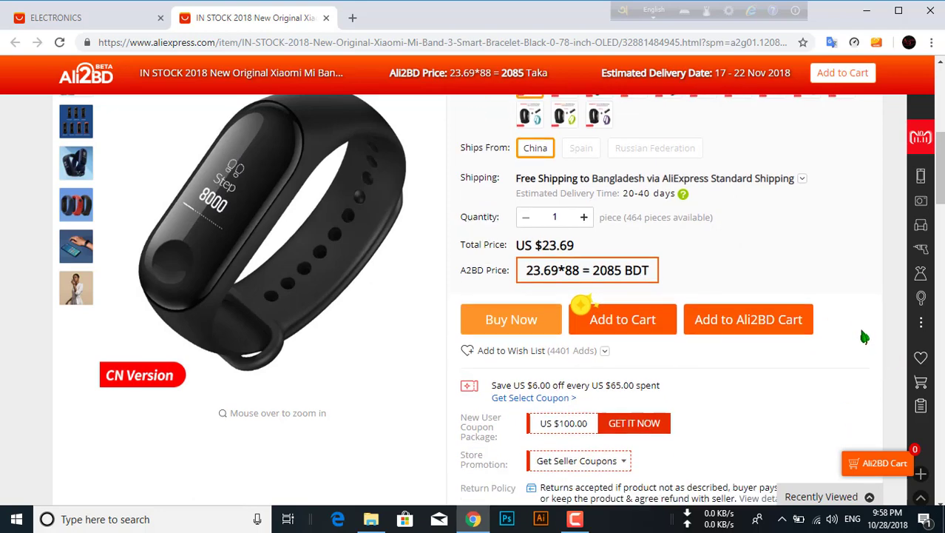
{"action": "left_click", "coordinate": [780, 311]}
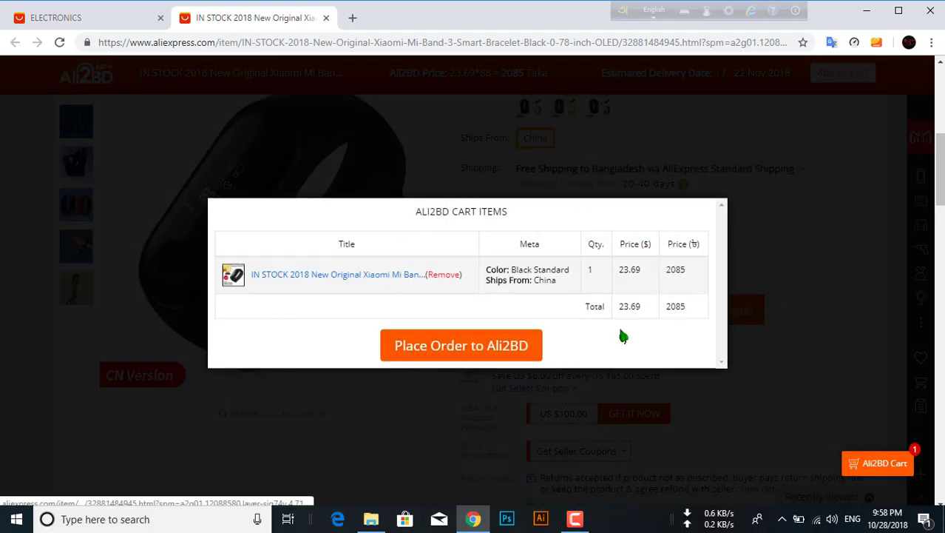
{"action": "left_click", "coordinate": [491, 354]}
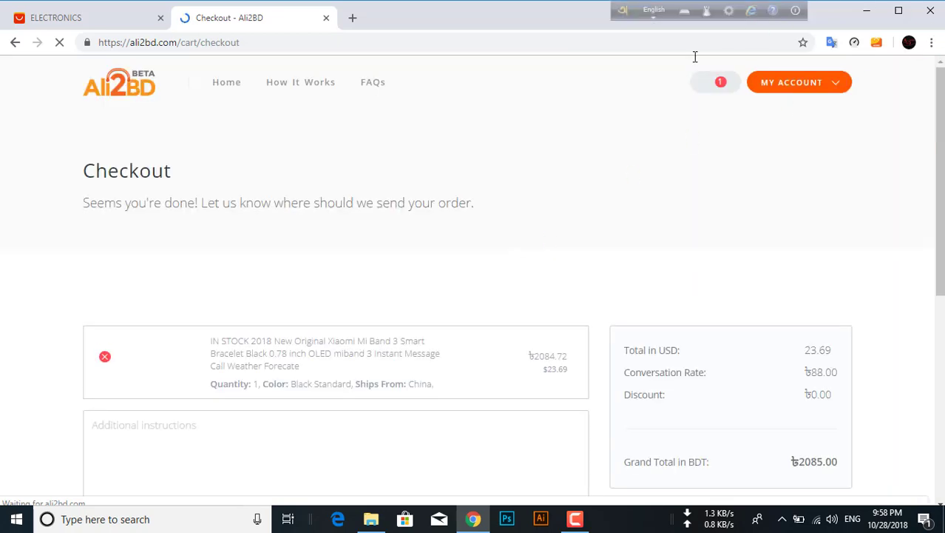
Review the item and totals on the Ali2BD checkout page and submit the order without additional instructions
{"action": "scroll", "coordinate": [636, 286], "scroll_direction": "down", "scroll_amount": 3}
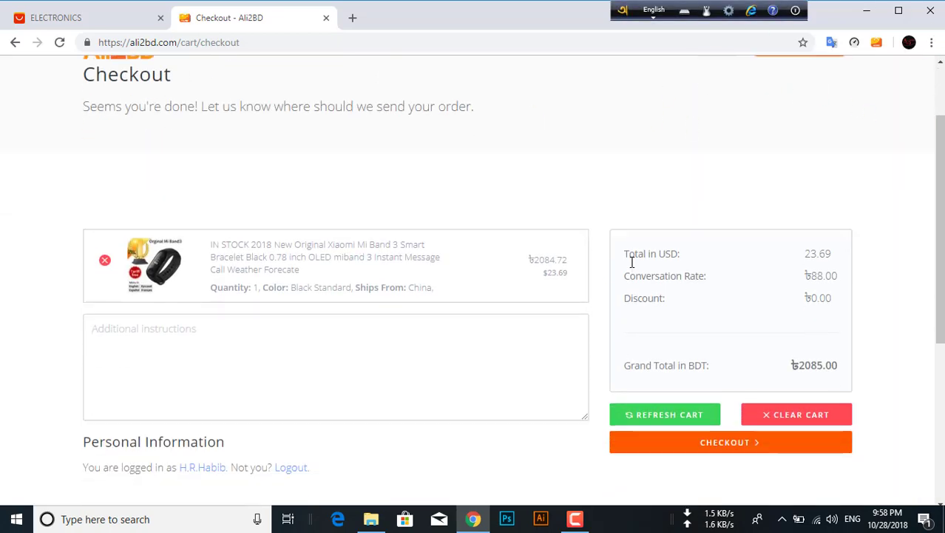
{"action": "scroll", "coordinate": [400, 273], "scroll_direction": "up", "scroll_amount": 1}
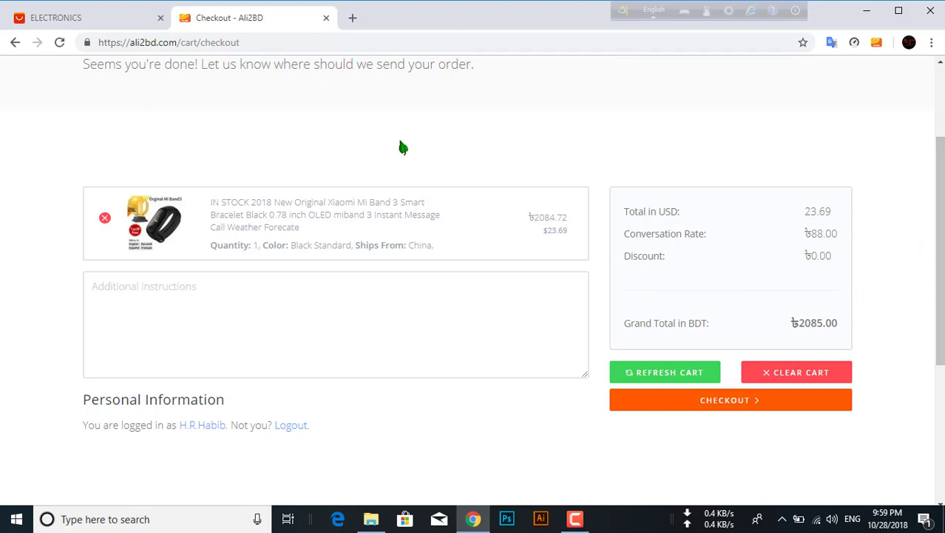
{"action": "scroll", "coordinate": [616, 144], "scroll_direction": "down", "scroll_amount": 4}
{"action": "scroll", "coordinate": [736, 247], "scroll_direction": "up", "scroll_amount": 2}
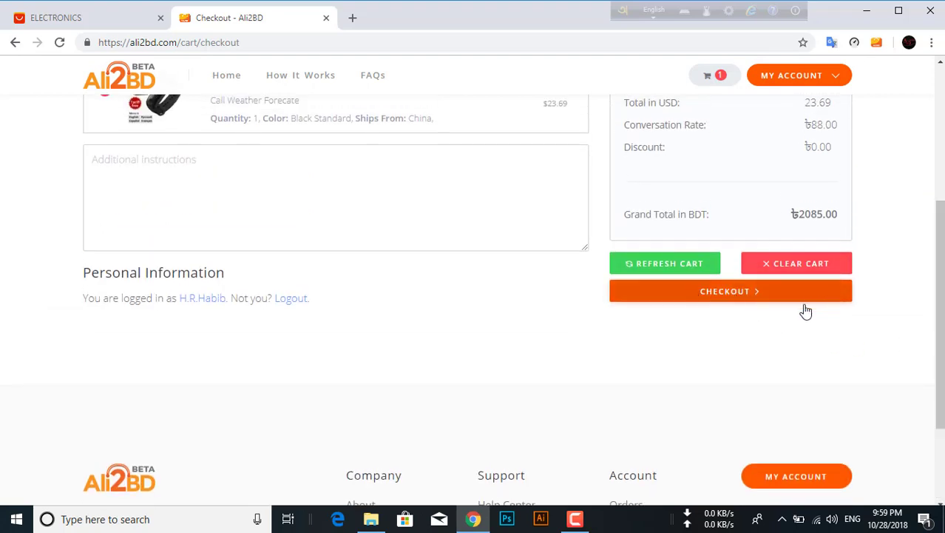
{"action": "left_click", "coordinate": [740, 297]}
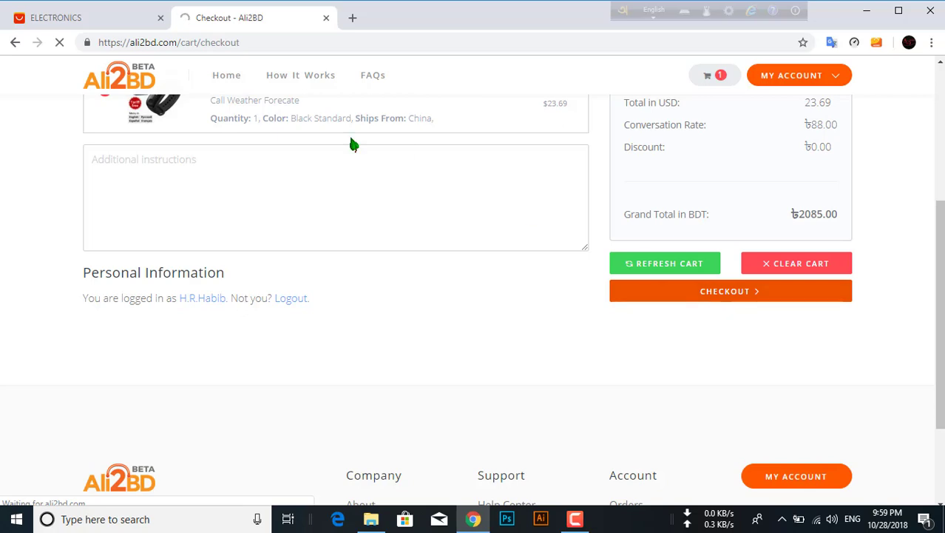
Look over the new Mi Band 3 order on the account page, including its invoice, payment status and product details
{"action": "scroll", "coordinate": [287, 133], "scroll_direction": "up", "scroll_amount": 2}
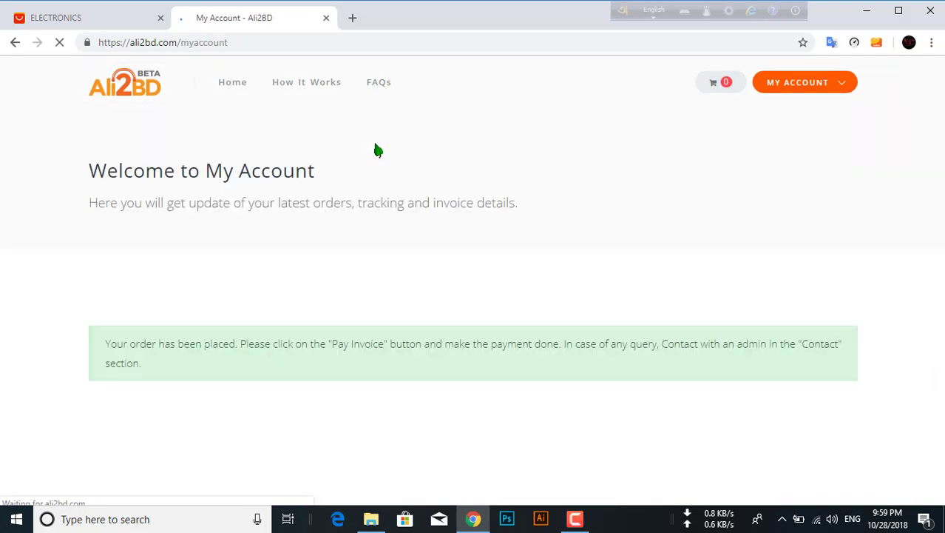
{"action": "scroll", "coordinate": [503, 170], "scroll_direction": "down", "scroll_amount": 10}
{"action": "scroll", "coordinate": [505, 173], "scroll_direction": "up", "scroll_amount": 8}
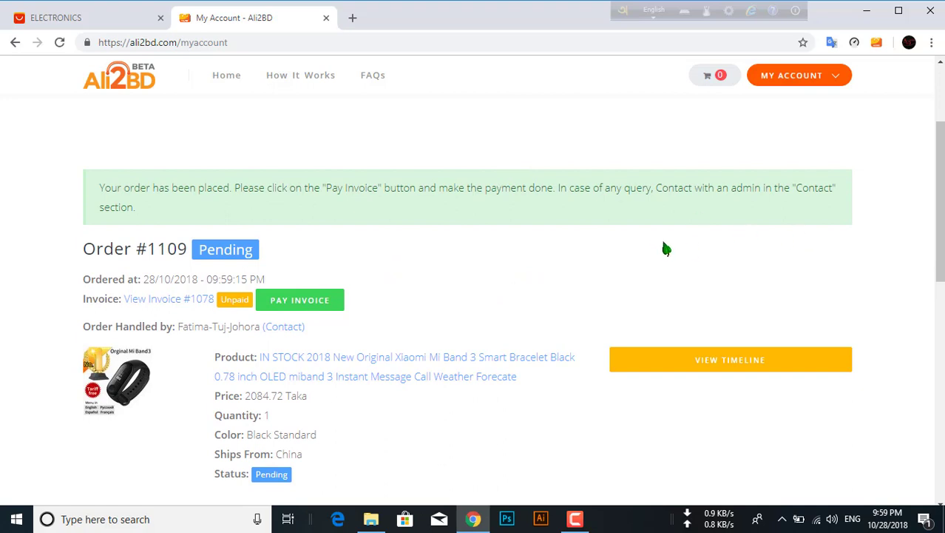
{"action": "scroll", "coordinate": [651, 243], "scroll_direction": "down", "scroll_amount": 1}
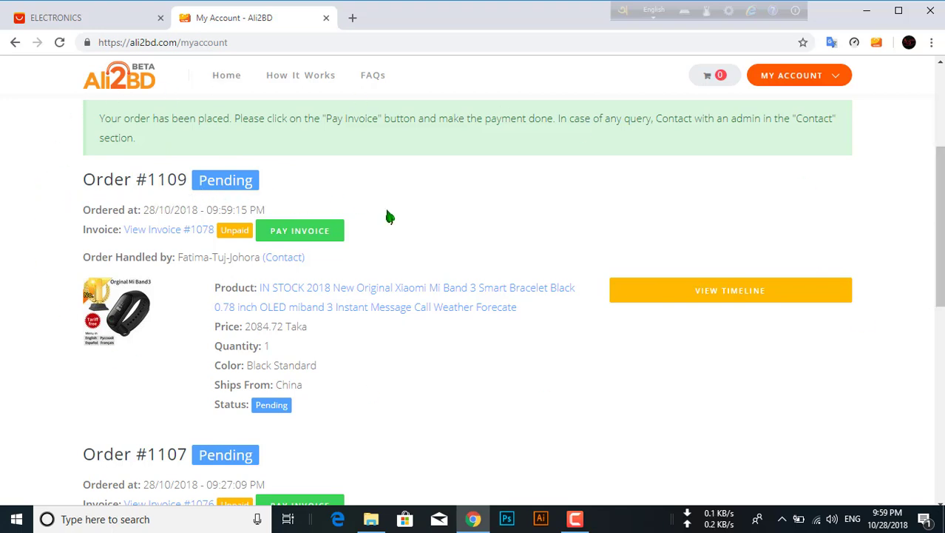
{"action": "scroll", "coordinate": [318, 252], "scroll_direction": "down", "scroll_amount": 2}
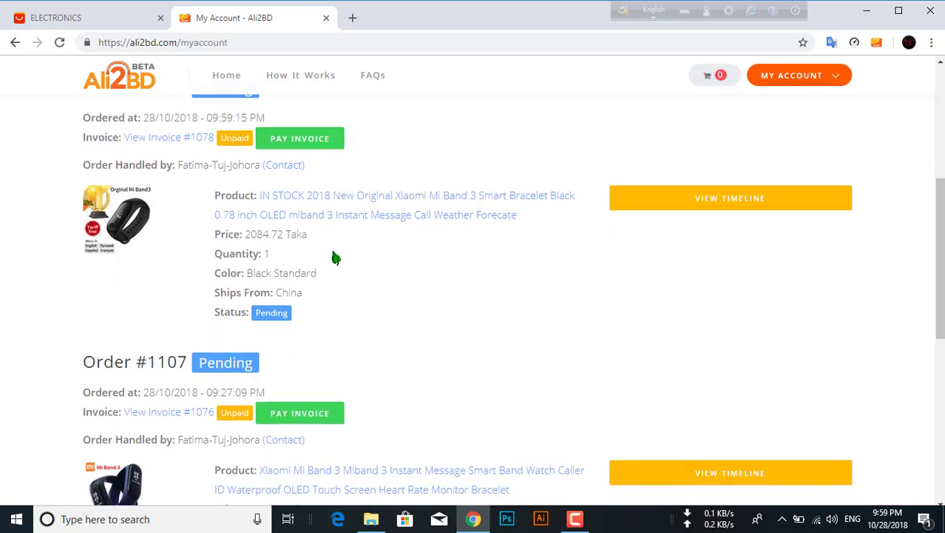
{"action": "scroll", "coordinate": [335, 257], "scroll_direction": "down", "scroll_amount": 1}
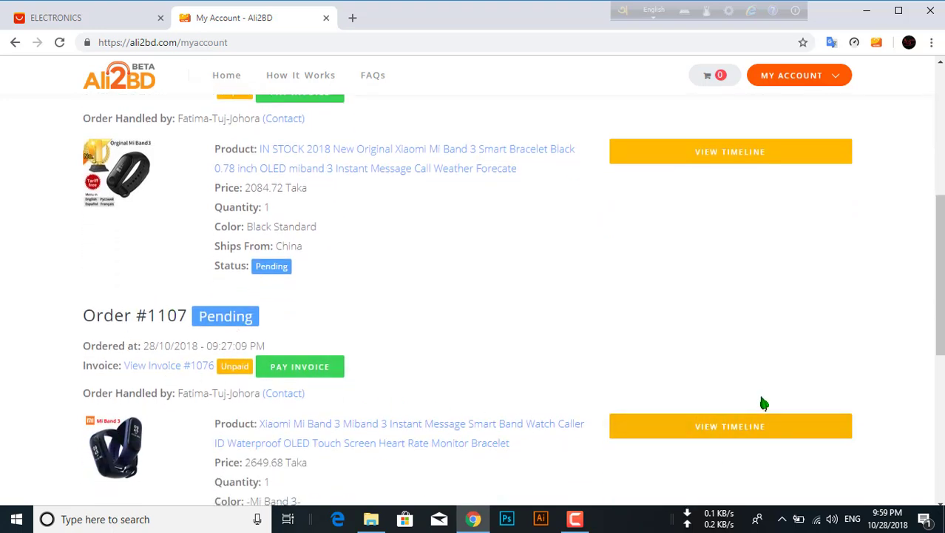
{"action": "scroll", "coordinate": [628, 366], "scroll_direction": "up", "scroll_amount": 4}
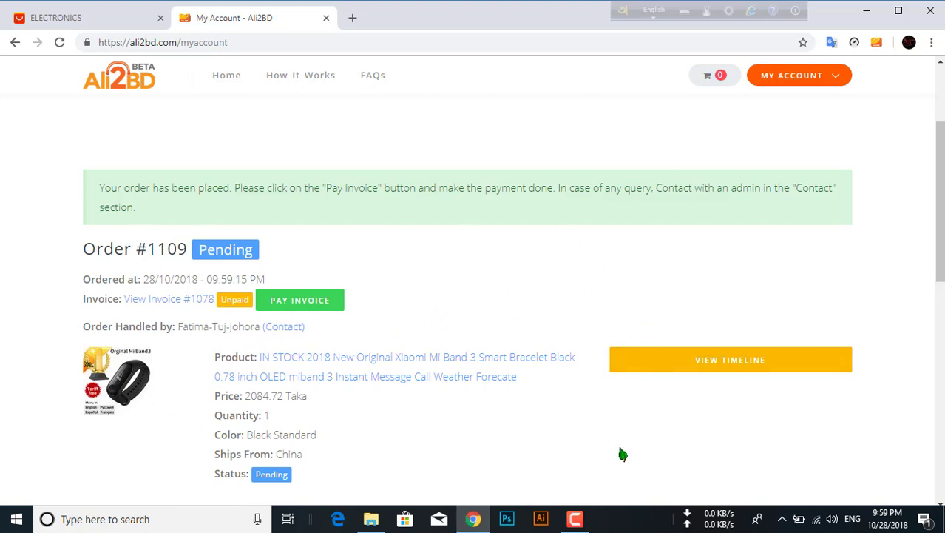
Open the payment form for the new Mi Band 3 order's invoice and choose bKash(Personal) as the payment method
{"action": "left_click", "coordinate": [314, 308]}
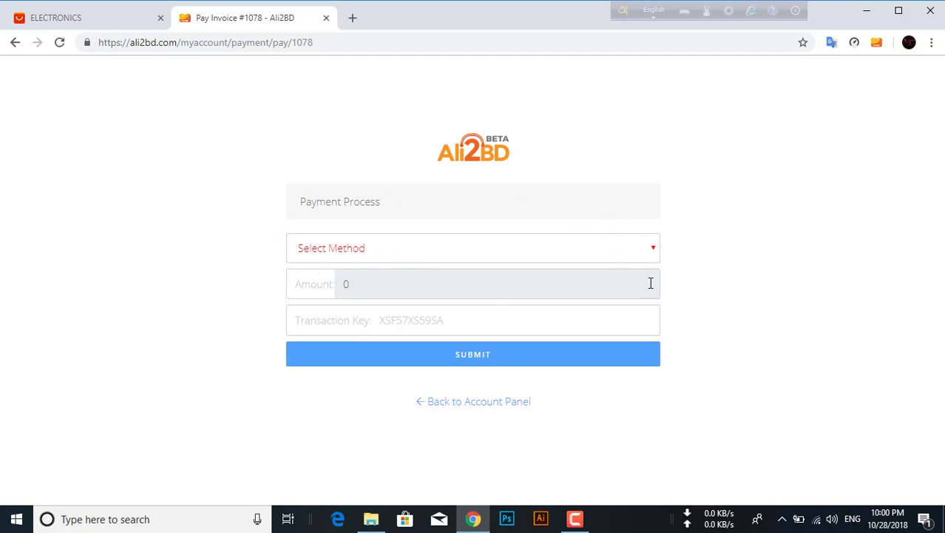
{"action": "left_click", "coordinate": [654, 251]}
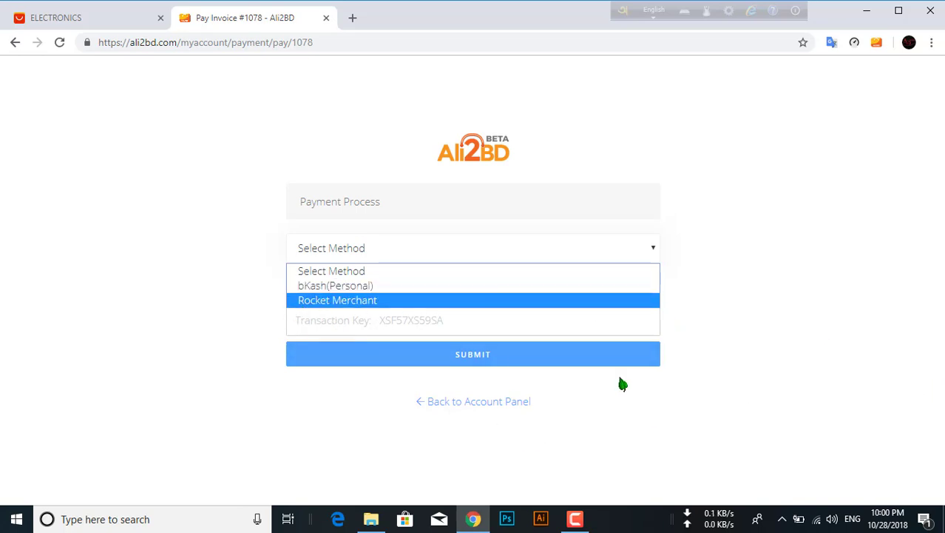
{"action": "left_click", "coordinate": [353, 294]}
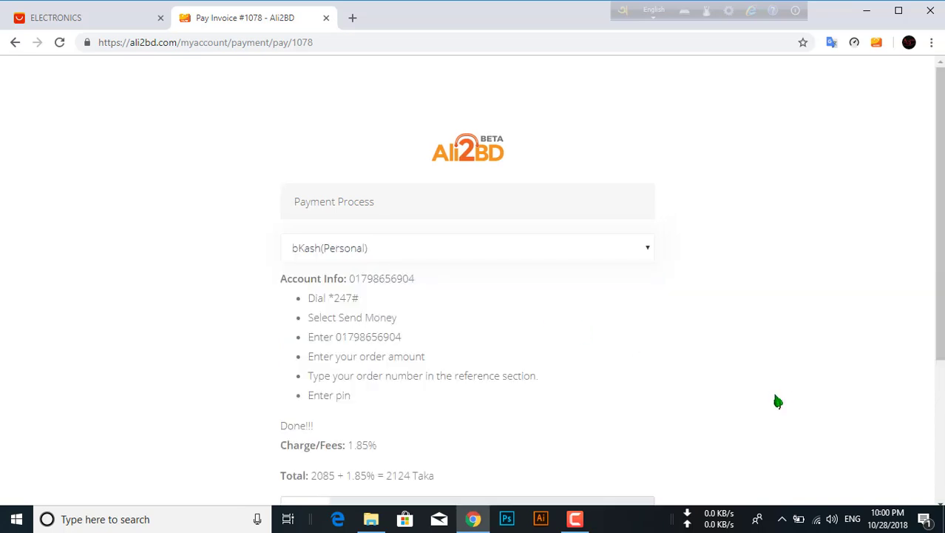
Read through the bKash(Personal) payment instructions, including the fee, the total and the amount and transaction key fields
{"action": "scroll", "coordinate": [352, 284], "scroll_direction": "down", "scroll_amount": 2}
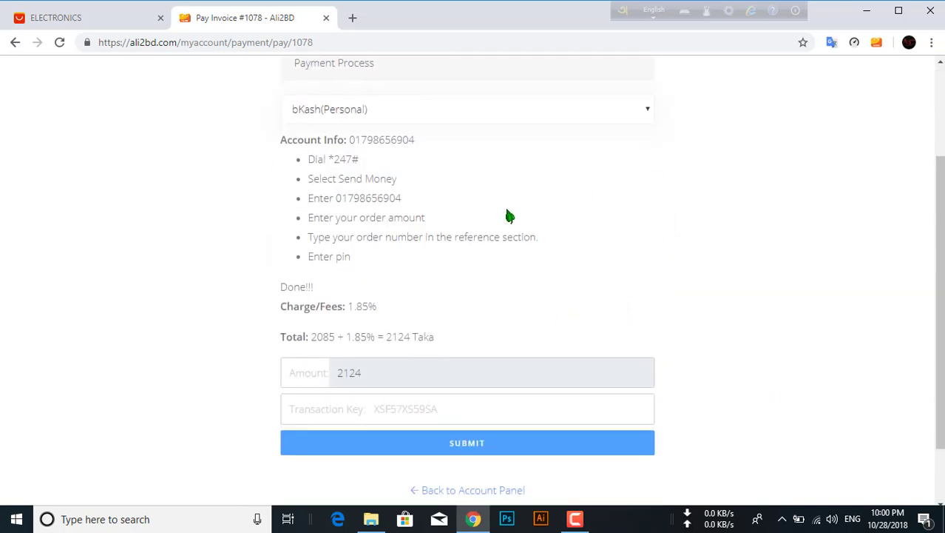
{"action": "scroll", "coordinate": [481, 188], "scroll_direction": "up", "scroll_amount": 1}
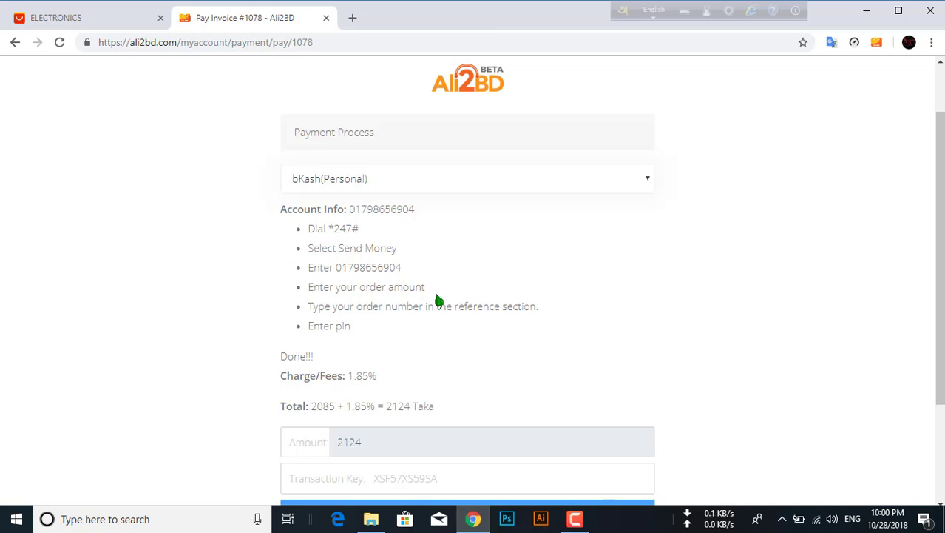
{"action": "scroll", "coordinate": [365, 330], "scroll_direction": "down", "scroll_amount": 1}
{"action": "scroll", "coordinate": [574, 359], "scroll_direction": "down", "scroll_amount": 1}
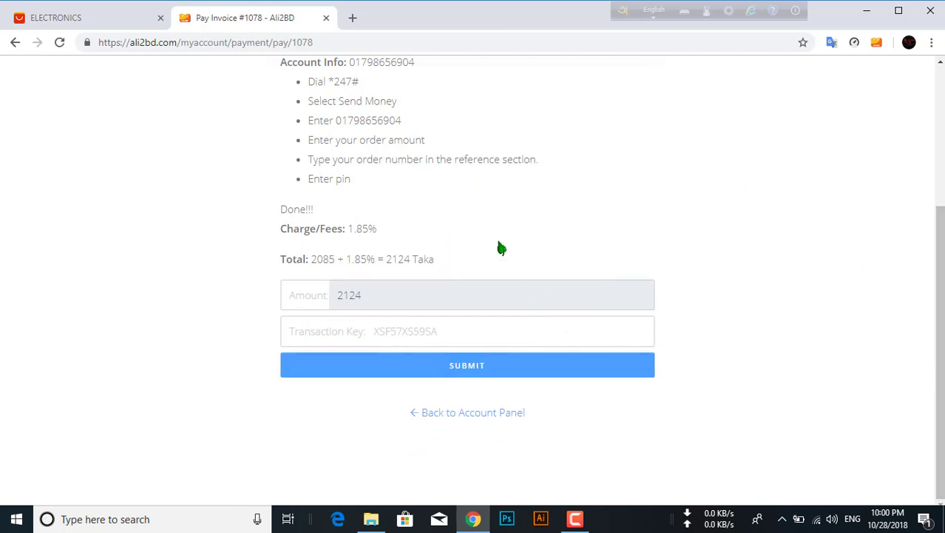
{"action": "scroll", "coordinate": [624, 215], "scroll_direction": "up", "scroll_amount": 2}
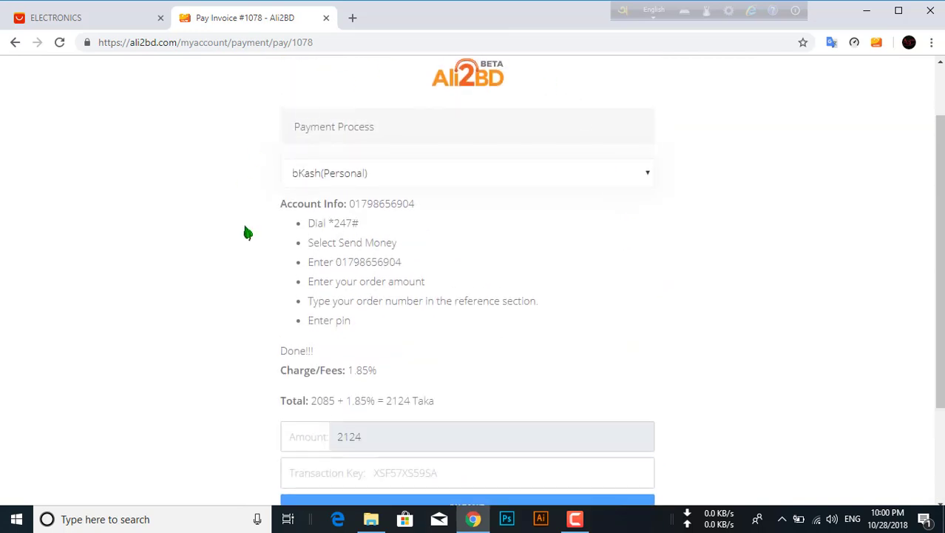
{"action": "scroll", "coordinate": [529, 281], "scroll_direction": "down", "scroll_amount": 2}
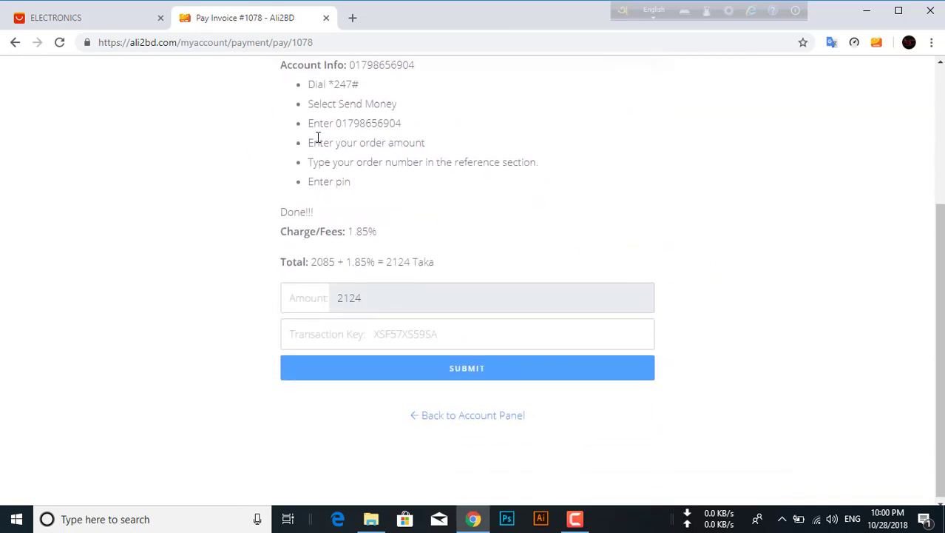
{"action": "left_click_drag", "start_coordinate": [323, 88], "coordinate": [812, 464]}
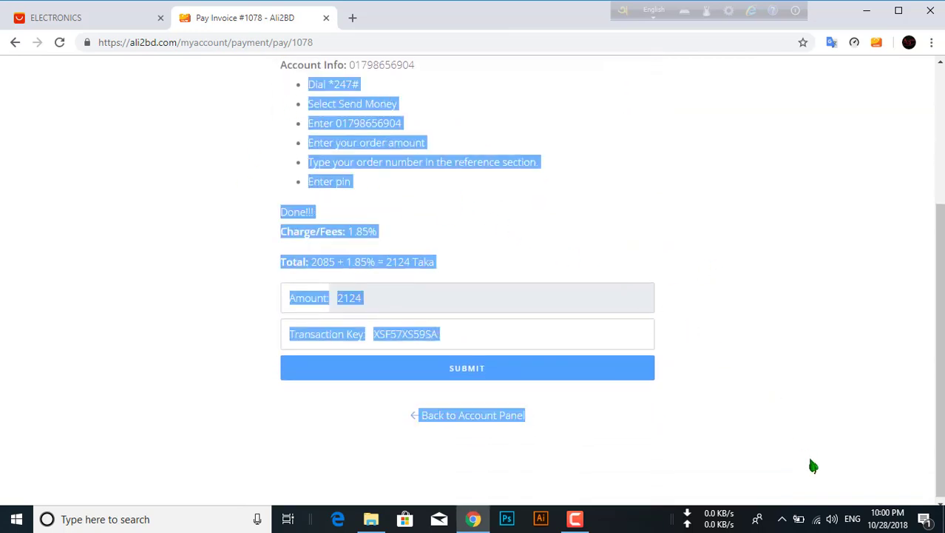
{"action": "left_click", "coordinate": [178, 207]}
Return to the Ali2BD account page without submitting the payment and review the two pending Mi Band 3 orders
{"action": "left_click", "coordinate": [17, 43]}
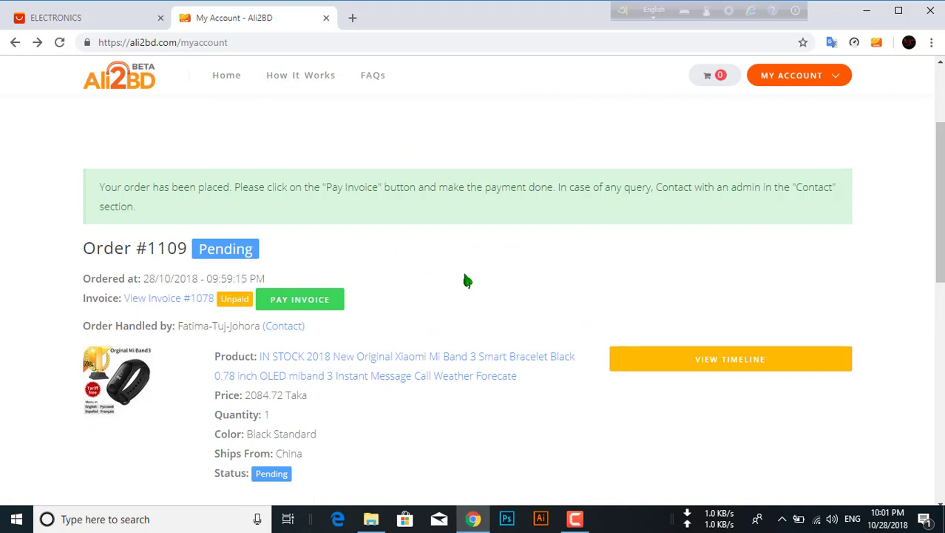
{"action": "scroll", "coordinate": [466, 280], "scroll_direction": "down", "scroll_amount": 3}
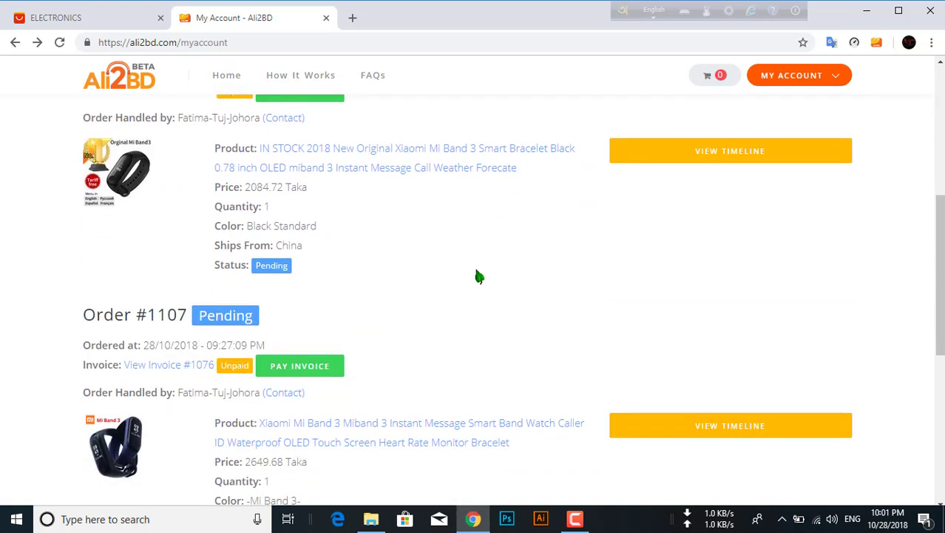
{"action": "scroll", "coordinate": [541, 213], "scroll_direction": "up", "scroll_amount": 3}
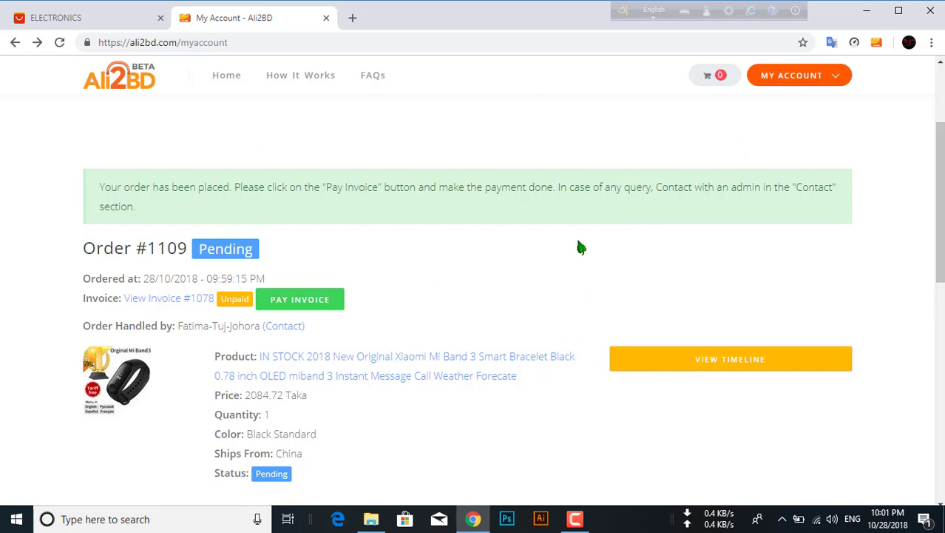
{"action": "left_click", "coordinate": [49, 21]}
{"action": "left_click", "coordinate": [222, 19]}
{"action": "scroll", "coordinate": [249, 244], "scroll_direction": "up", "scroll_amount": 1}
{"action": "scroll", "coordinate": [244, 221], "scroll_direction": "down", "scroll_amount": 2}
{"action": "scroll", "coordinate": [242, 210], "scroll_direction": "down", "scroll_amount": 5}
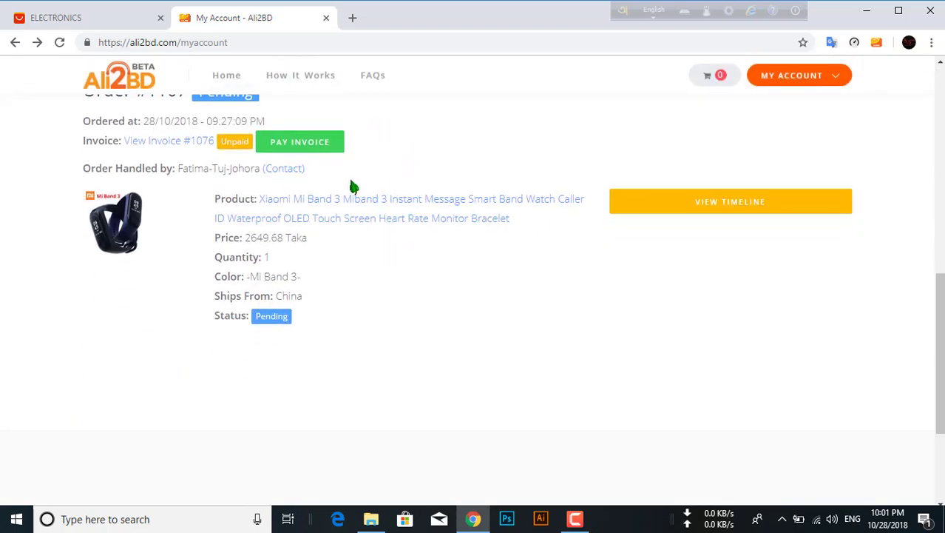
{"action": "scroll", "coordinate": [349, 188], "scroll_direction": "up", "scroll_amount": 6}
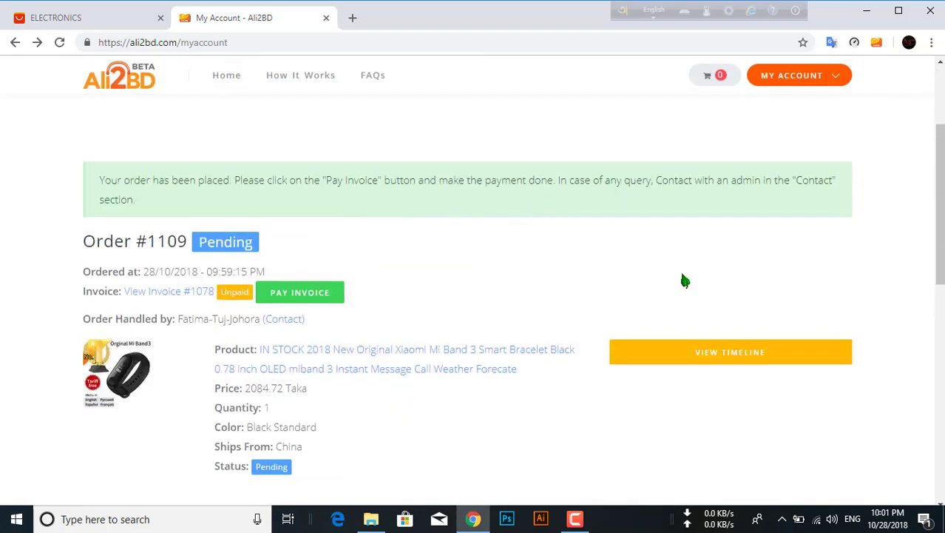
Switch back to the AliExpress electronics sale page and view its header banner
{"action": "left_click", "coordinate": [104, 19]}
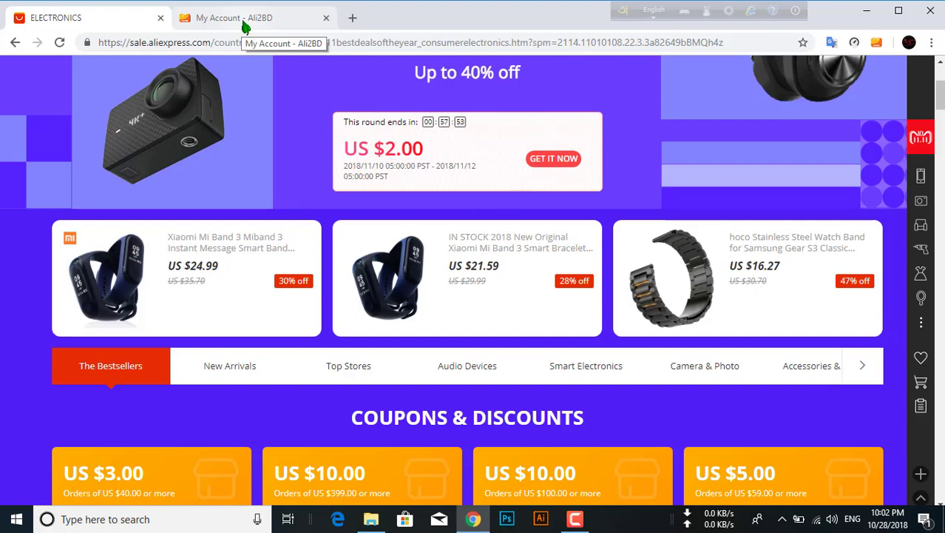
{"action": "scroll", "coordinate": [391, 257], "scroll_direction": "up", "scroll_amount": 3}
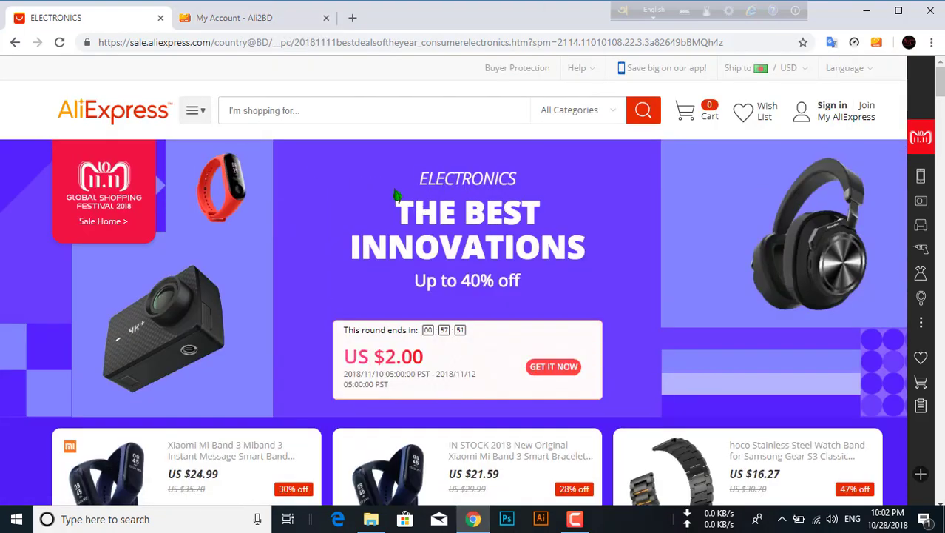